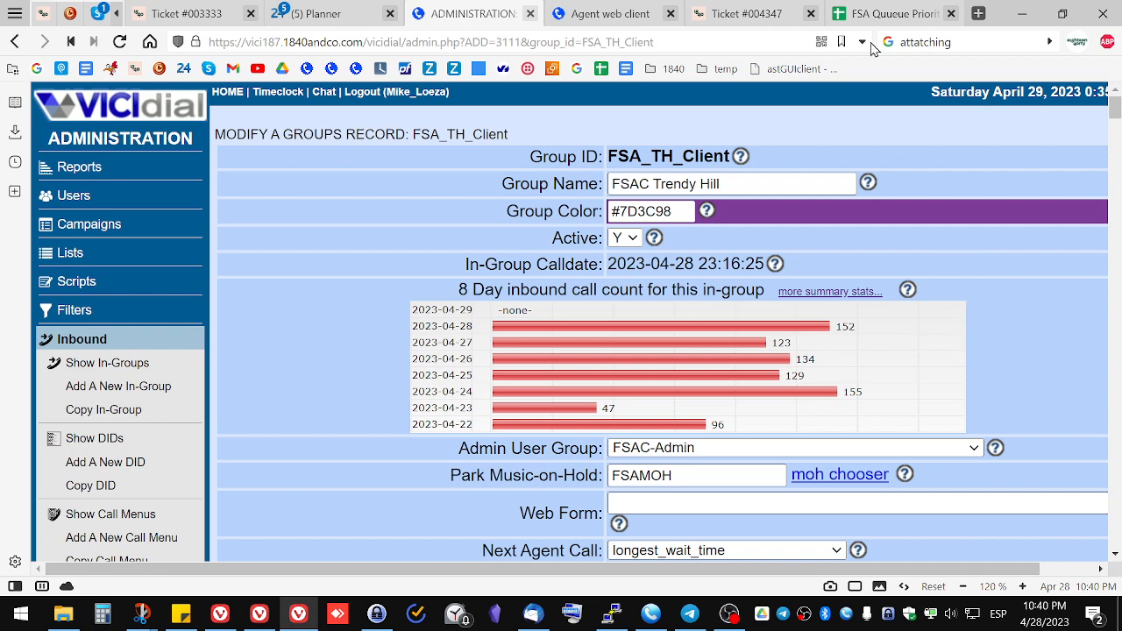
Step: Switch to the FSA Queue Priorities spreadsheet and scroll through the agent priority matrix
{"action": "left_click", "coordinate": [881, 13]}
{"action": "scroll", "coordinate": [620, 324], "scroll_direction": "down", "scroll_amount": 6}
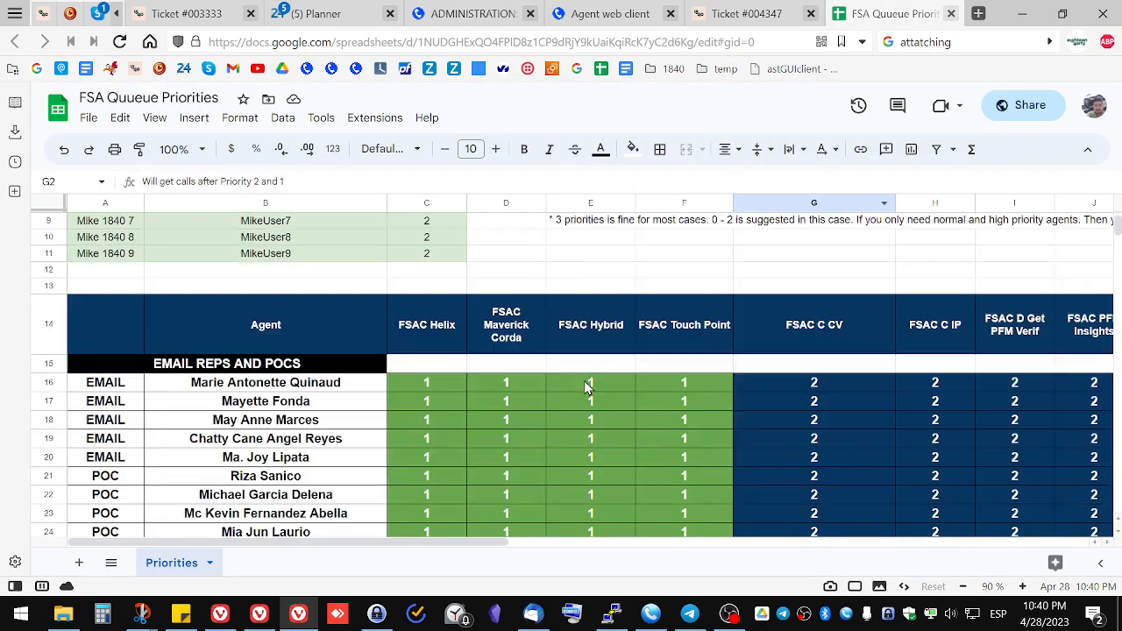
{"action": "scroll", "coordinate": [589, 386], "scroll_direction": "down", "scroll_amount": 6}
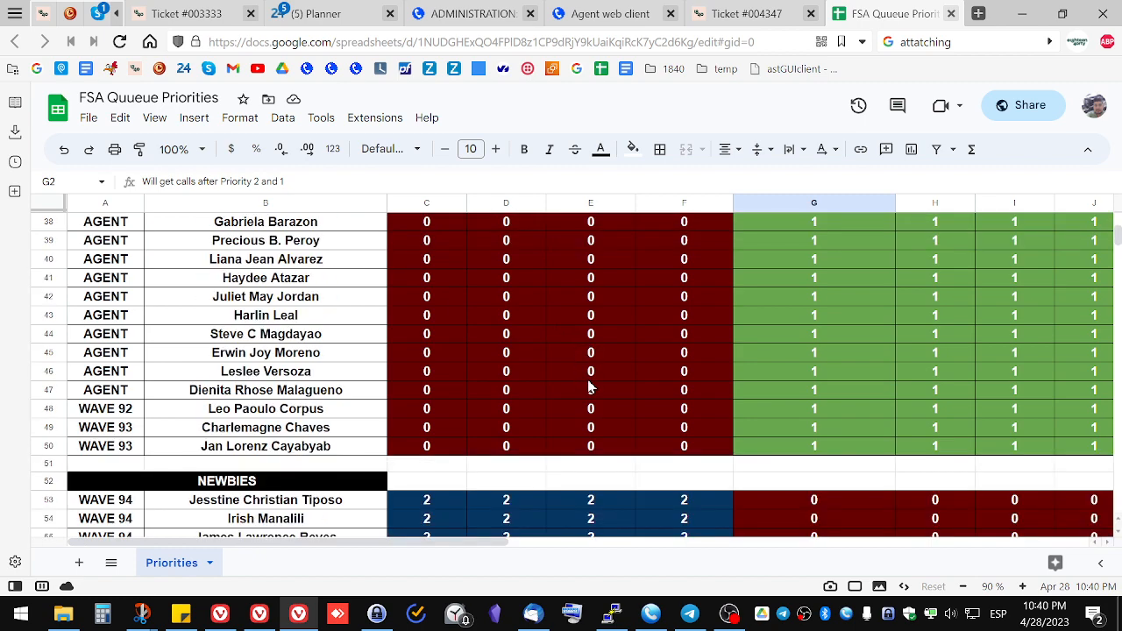
{"action": "scroll", "coordinate": [537, 379], "scroll_direction": "up", "scroll_amount": 10}
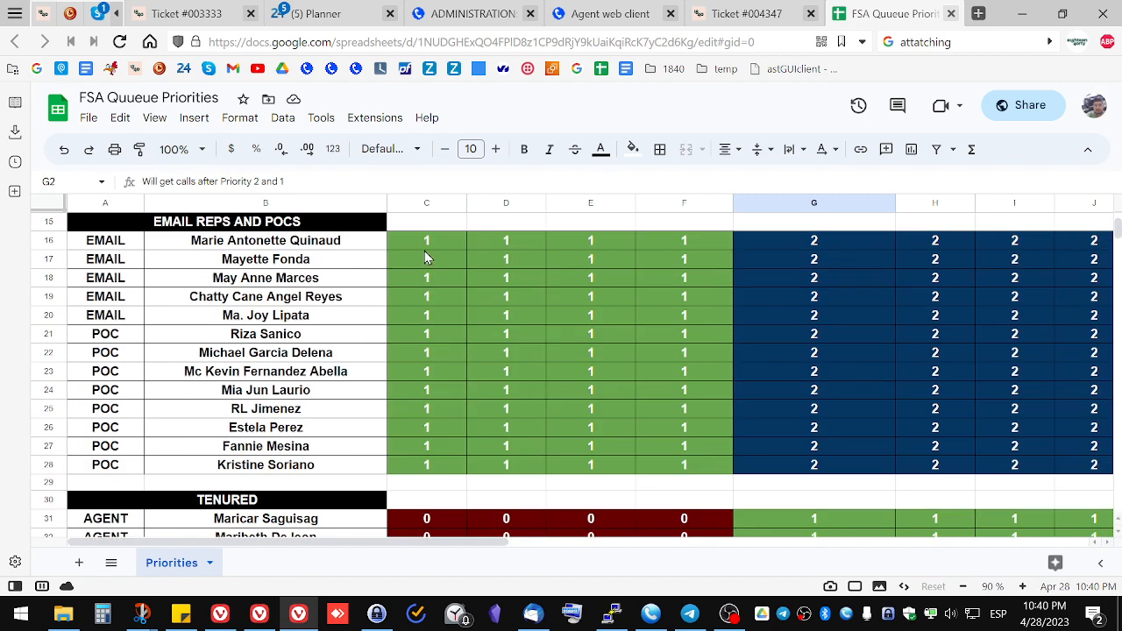
{"action": "left_click_drag", "start_coordinate": [429, 246], "coordinate": [429, 259]}
{"action": "scroll", "coordinate": [449, 372], "scroll_direction": "up", "scroll_amount": 3}
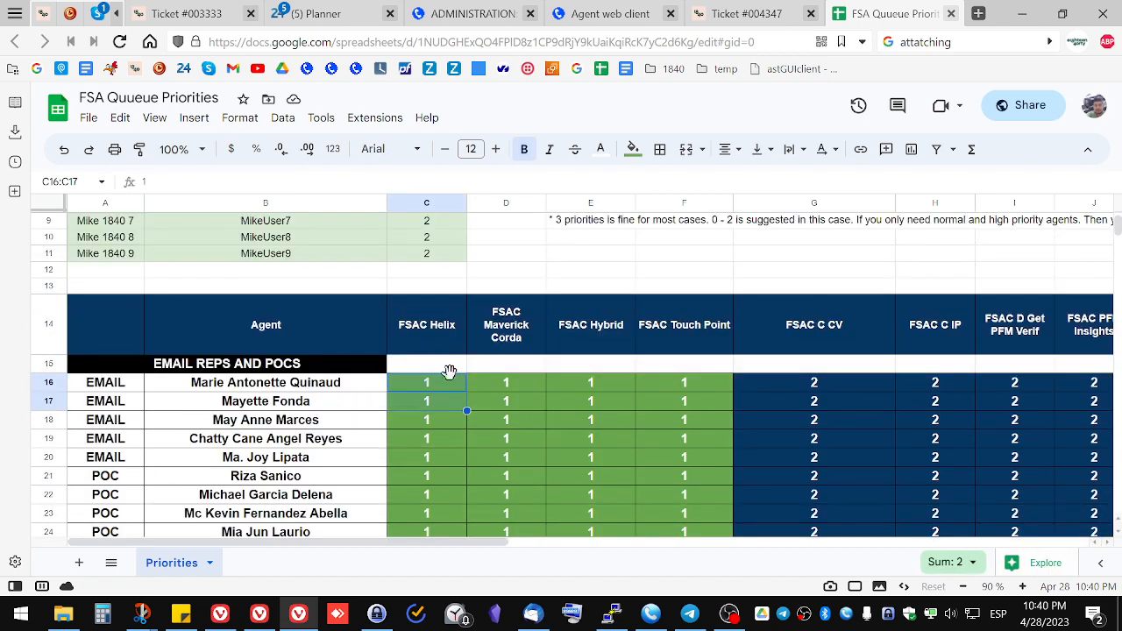
Step: Review the Trendy Hill table's agent usernames and their priority levels
{"action": "left_click", "coordinate": [522, 440]}
{"action": "scroll", "coordinate": [521, 439], "scroll_direction": "up", "scroll_amount": 3}
{"action": "left_click", "coordinate": [121, 228]}
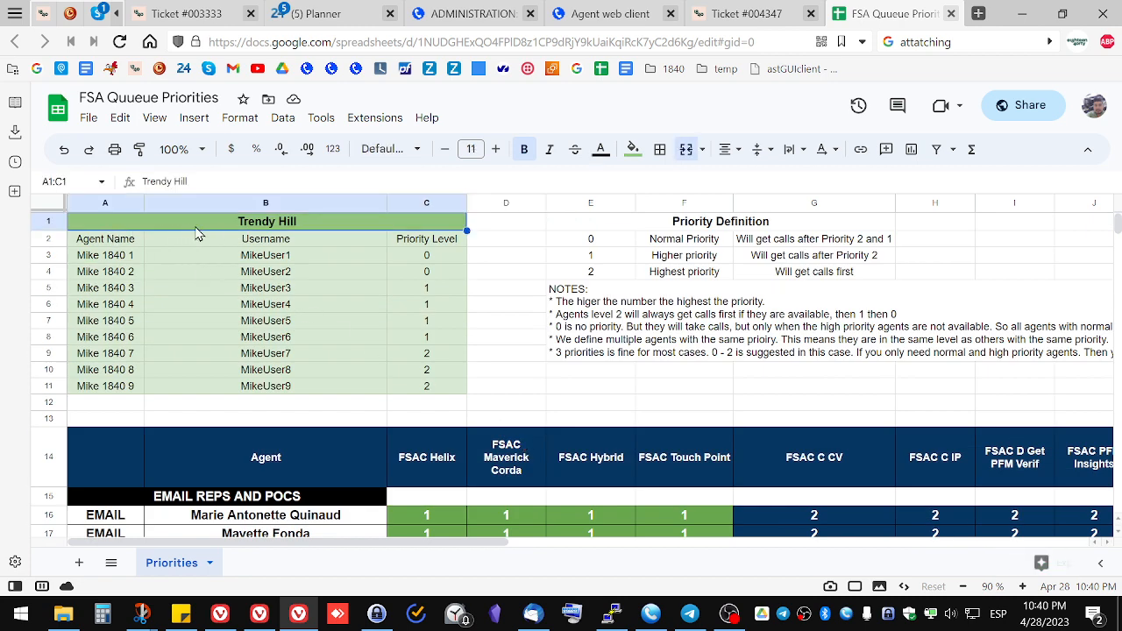
{"action": "left_click", "coordinate": [442, 245]}
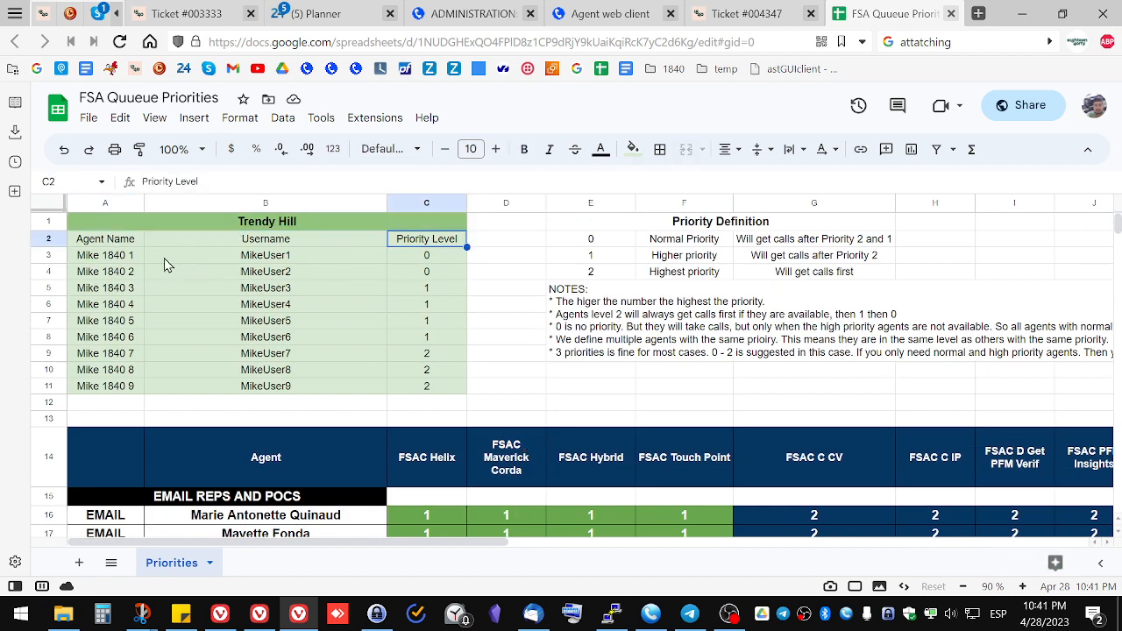
{"action": "left_click", "coordinate": [250, 259]}
{"action": "key", "text": "Right"}
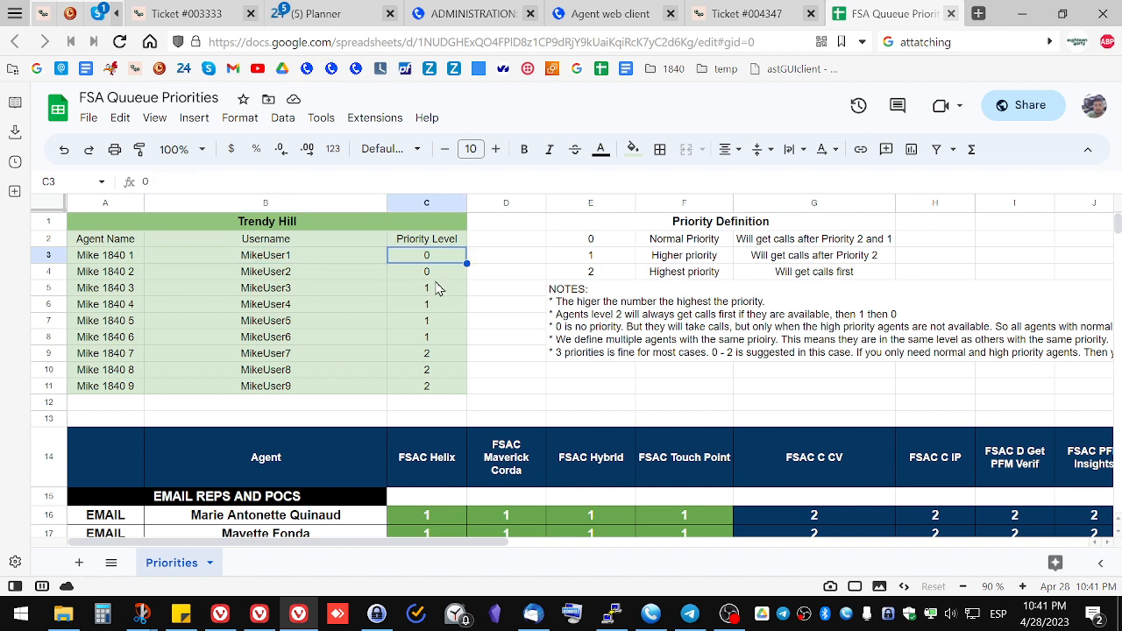
{"action": "left_click", "coordinate": [444, 273]}
{"action": "left_click", "coordinate": [443, 291]}
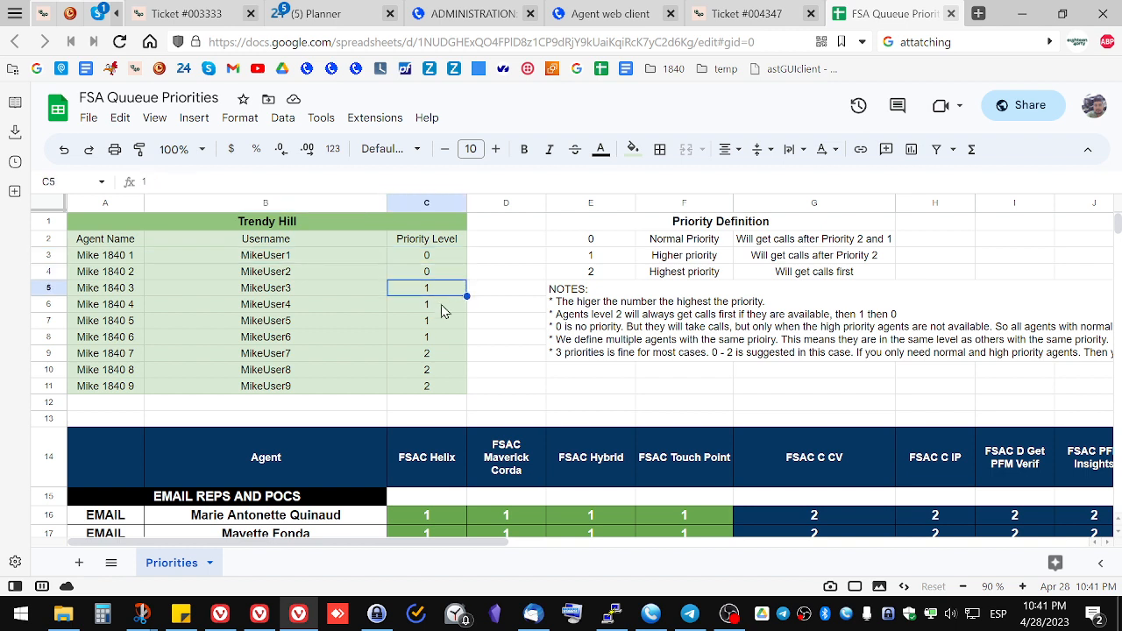
{"action": "left_click", "coordinate": [450, 355]}
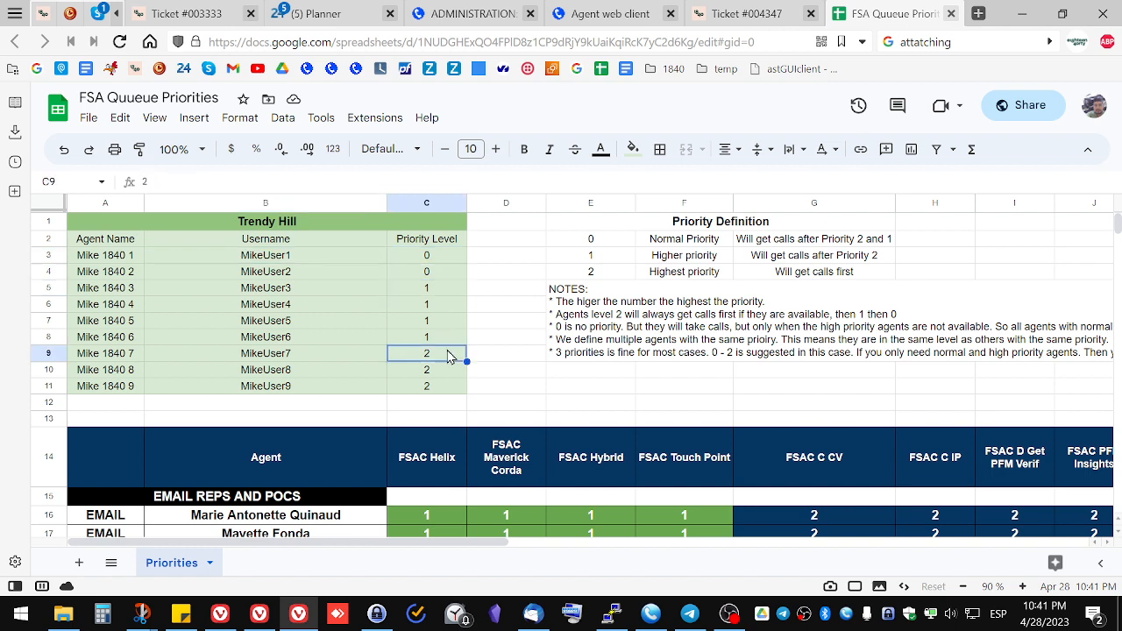
Step: Step through the Trendy Hill priority level cells, comparing the agents set to 0, 1 and 2
{"action": "left_click", "coordinate": [443, 261]}
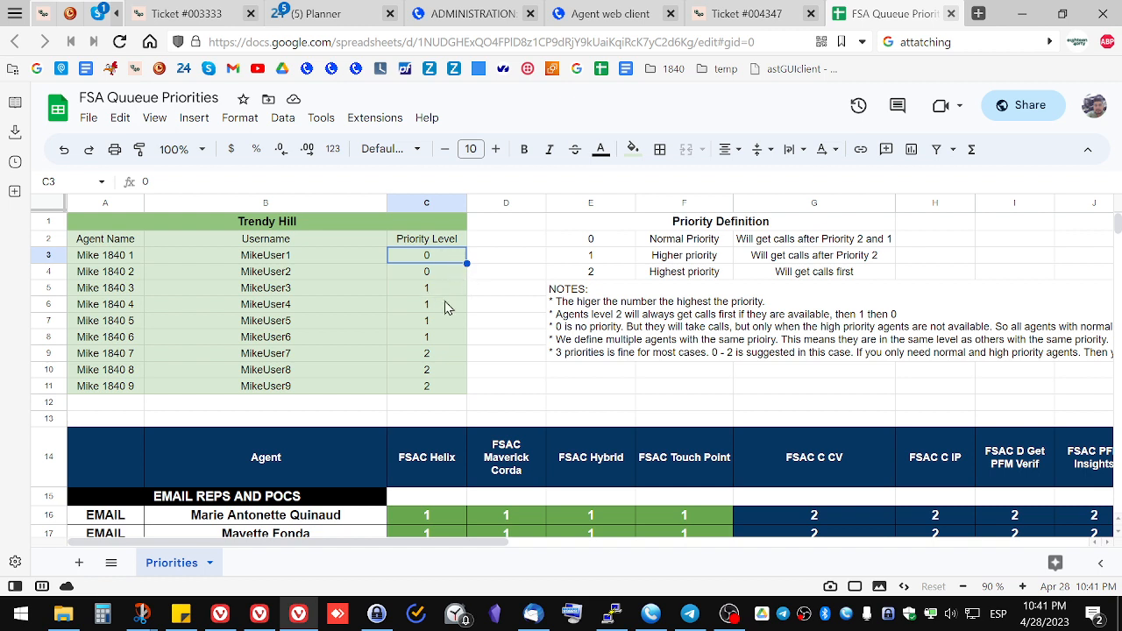
{"action": "left_click", "coordinate": [443, 293]}
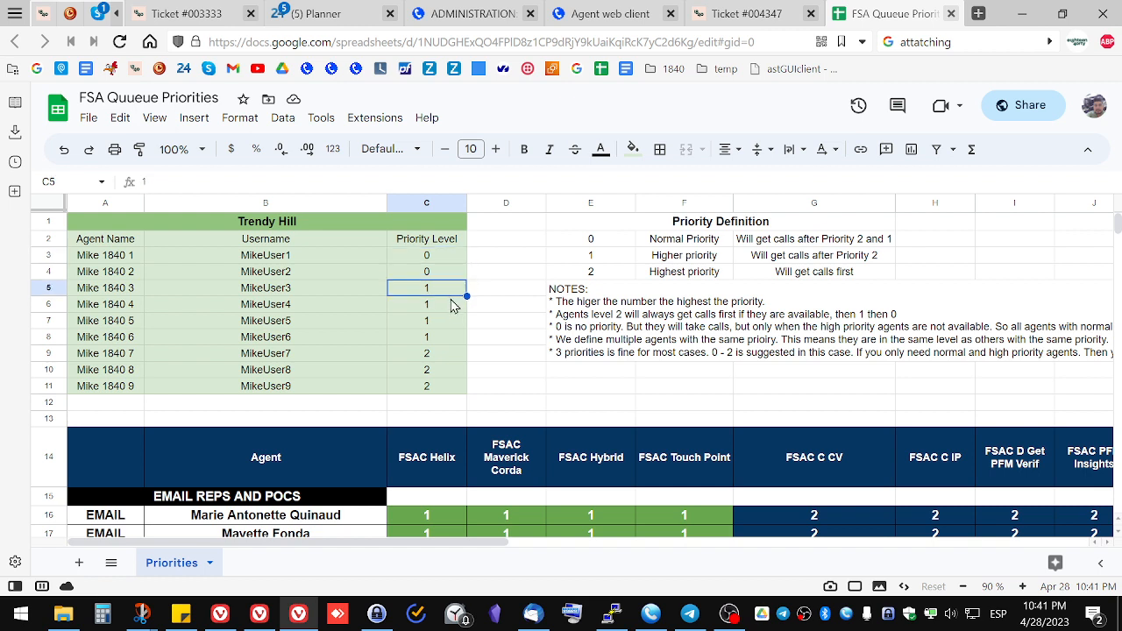
{"action": "left_click", "coordinate": [446, 359]}
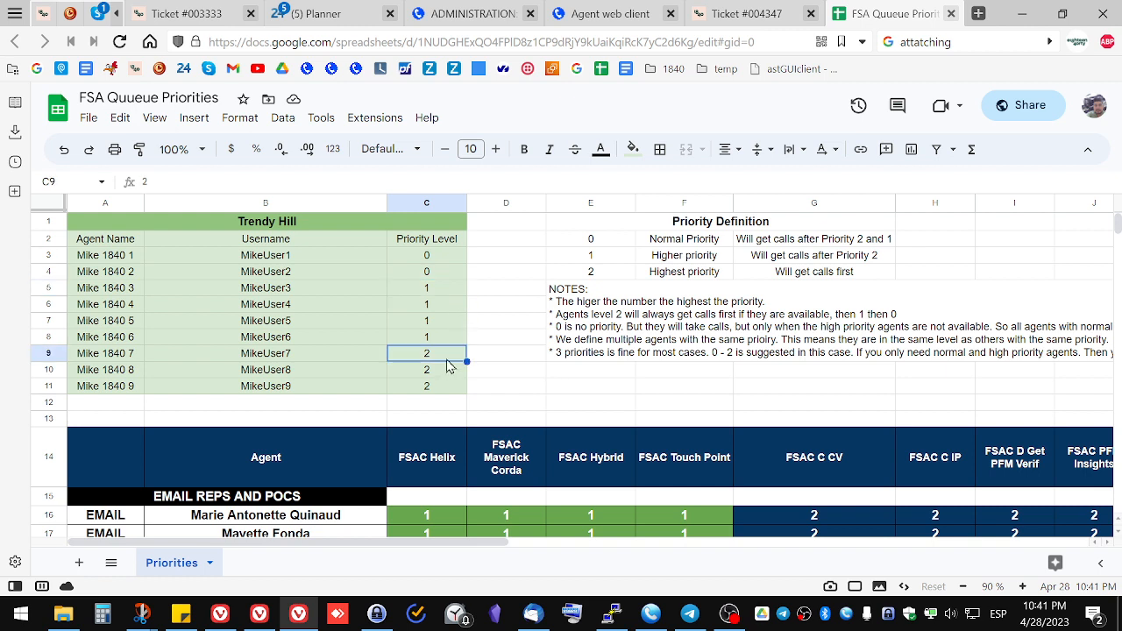
{"action": "left_click", "coordinate": [443, 261]}
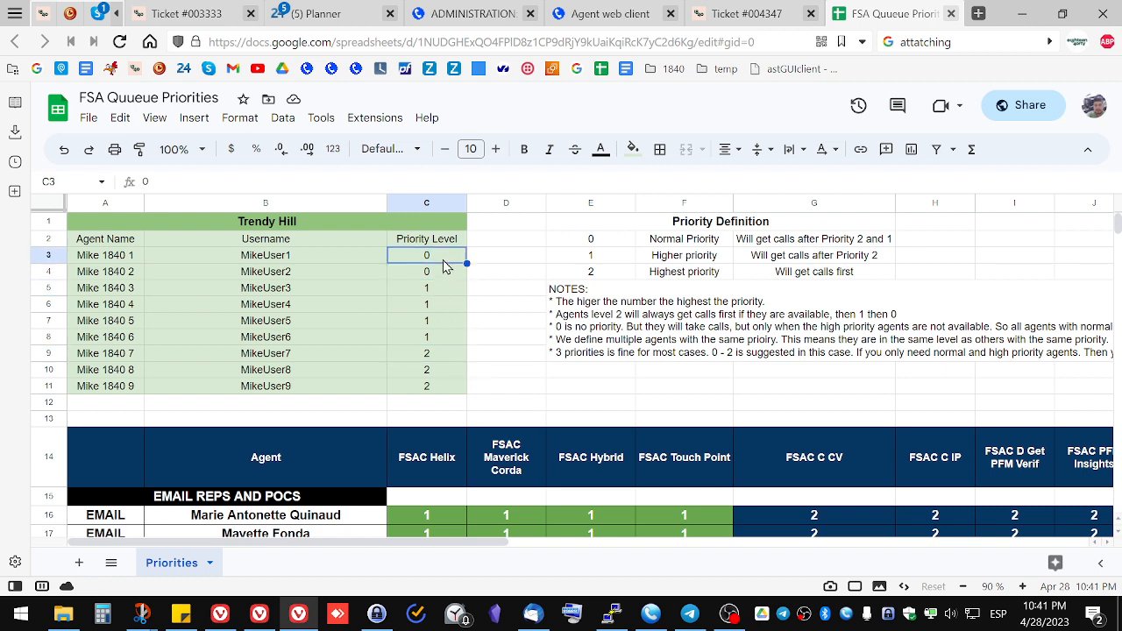
{"action": "left_click", "coordinate": [441, 389]}
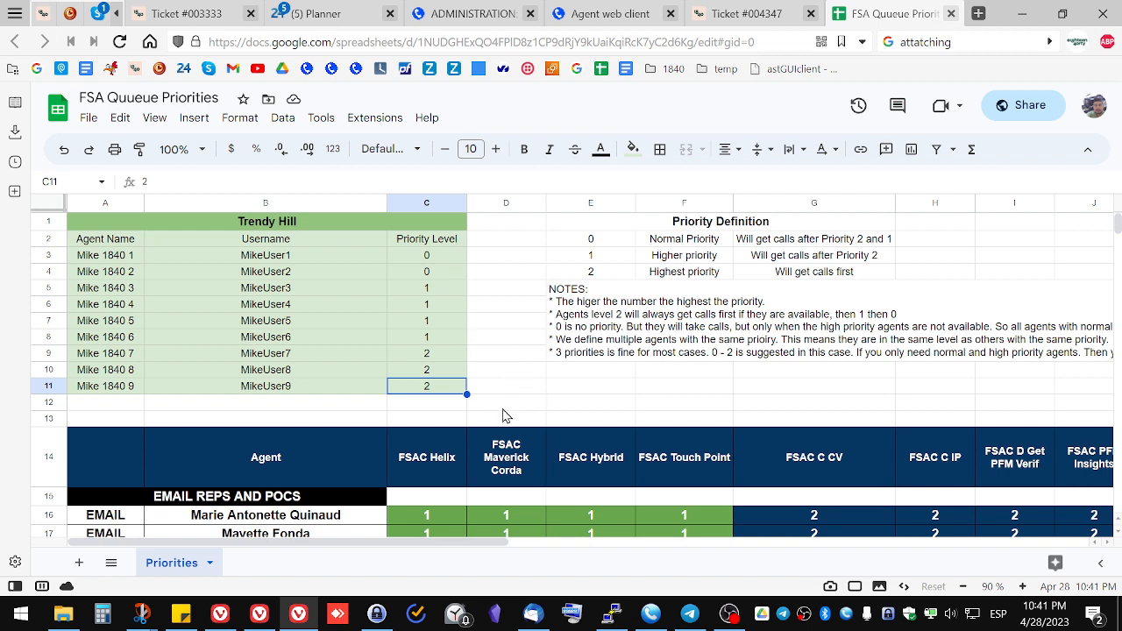
{"action": "left_click", "coordinate": [432, 259]}
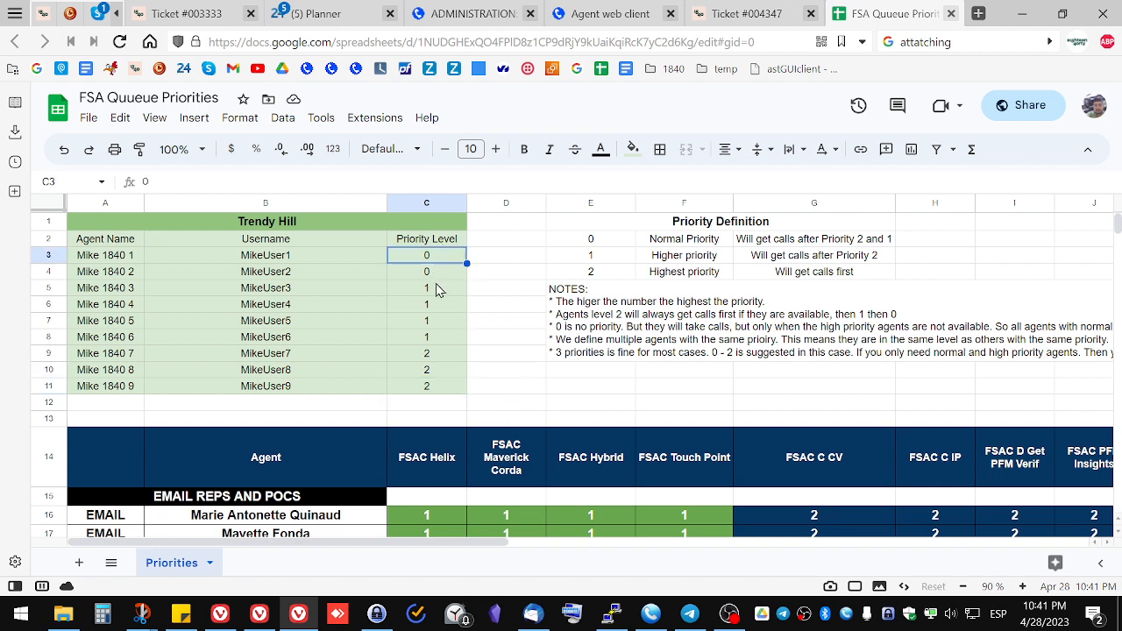
{"action": "left_click", "coordinate": [442, 291]}
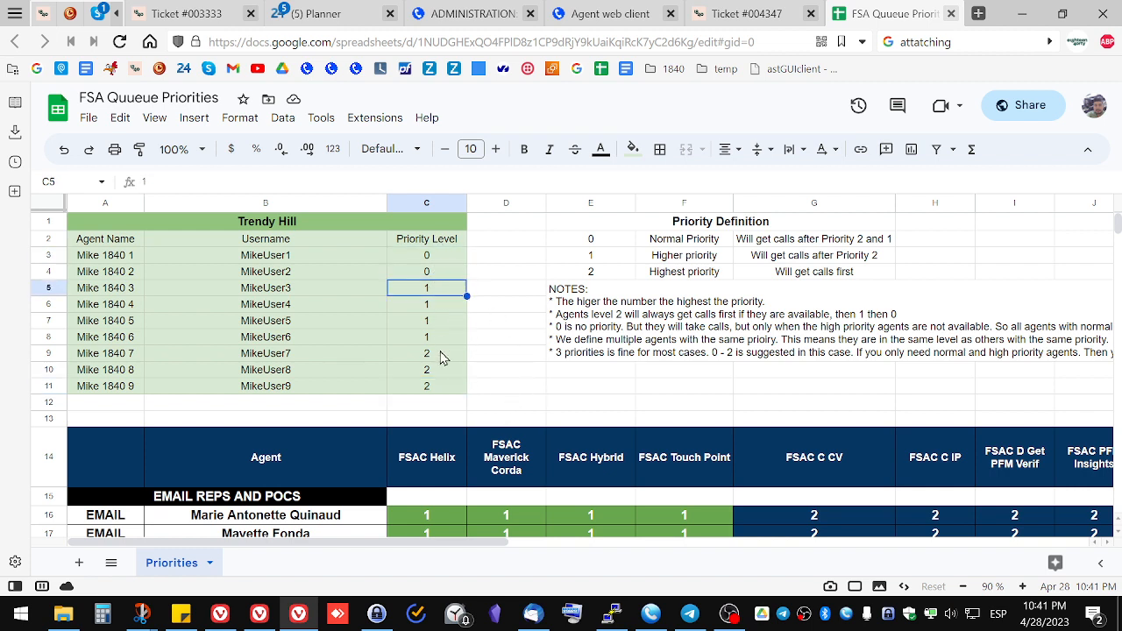
{"action": "left_click", "coordinate": [441, 356]}
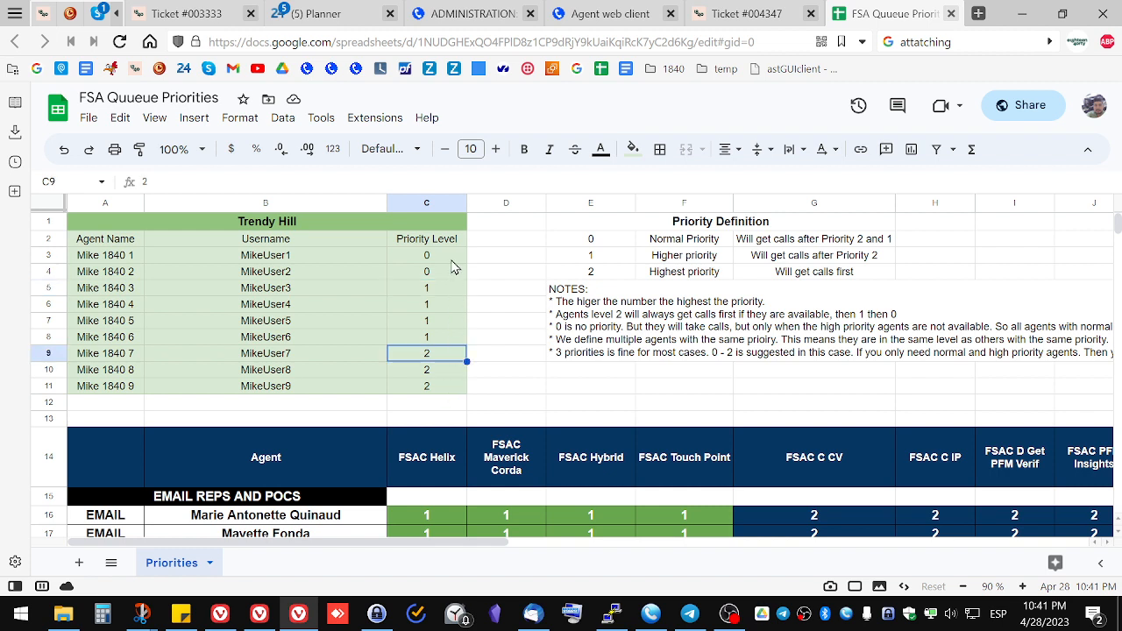
{"action": "left_click", "coordinate": [453, 263]}
{"action": "left_click", "coordinate": [455, 306]}
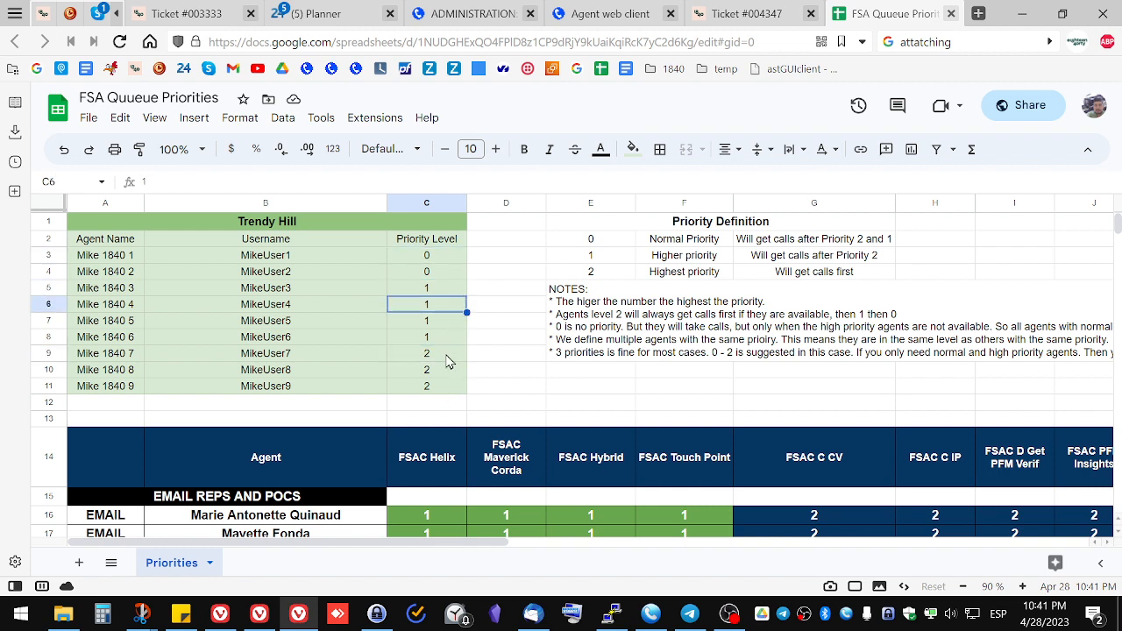
{"action": "left_click", "coordinate": [447, 360]}
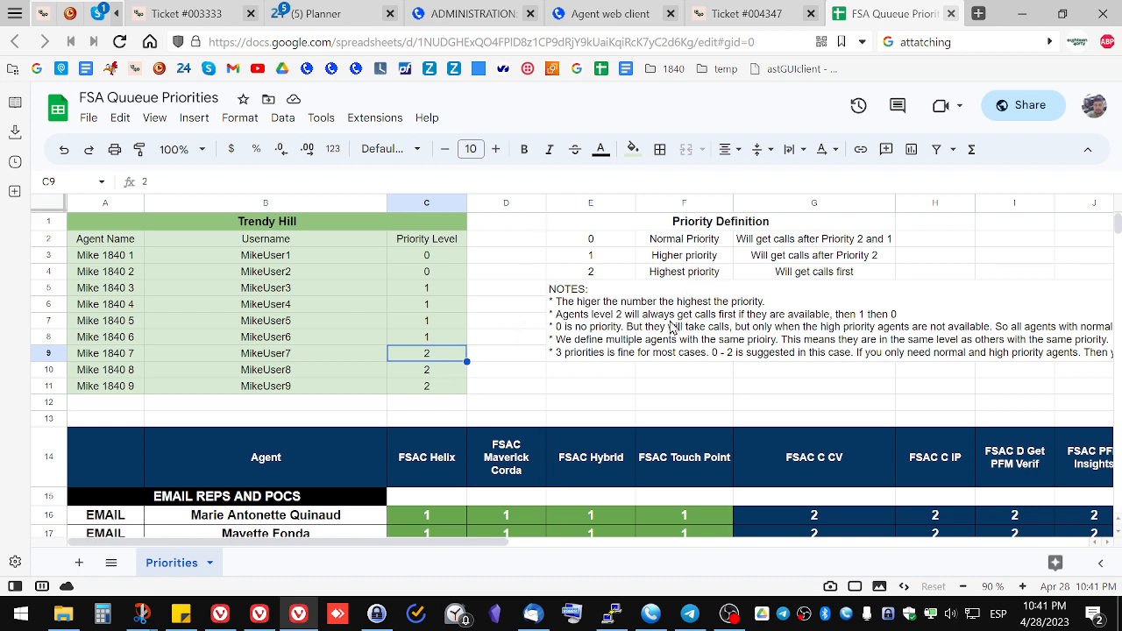
{"action": "left_click", "coordinate": [446, 389]}
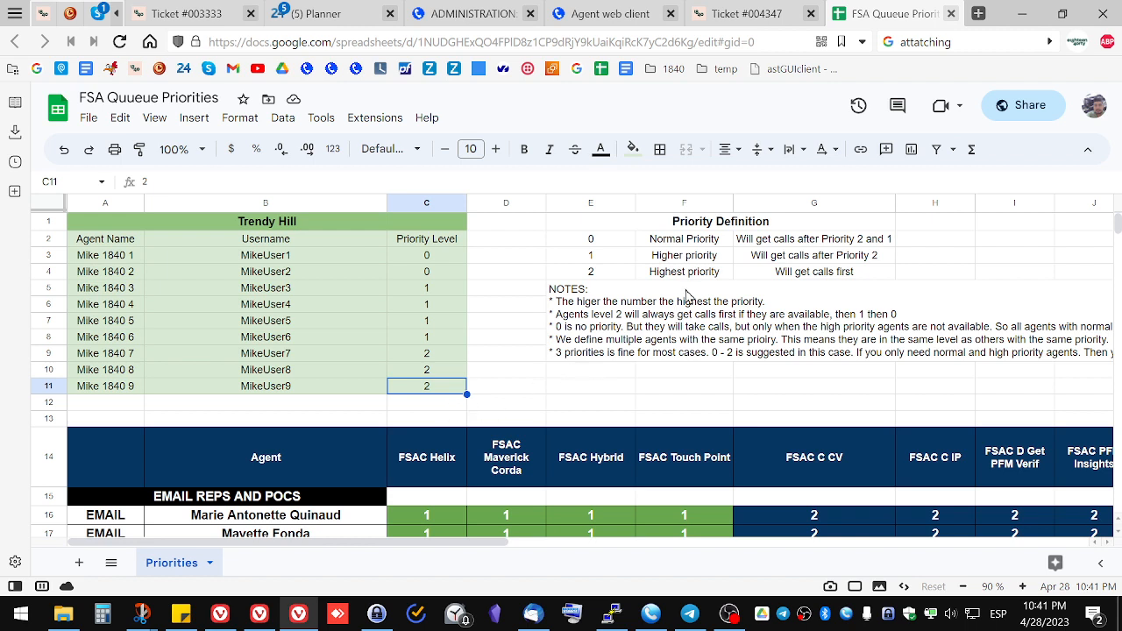
Step: Examine the Priority Definition values 0, 1 and 2 and what each one means
{"action": "left_click", "coordinate": [611, 277]}
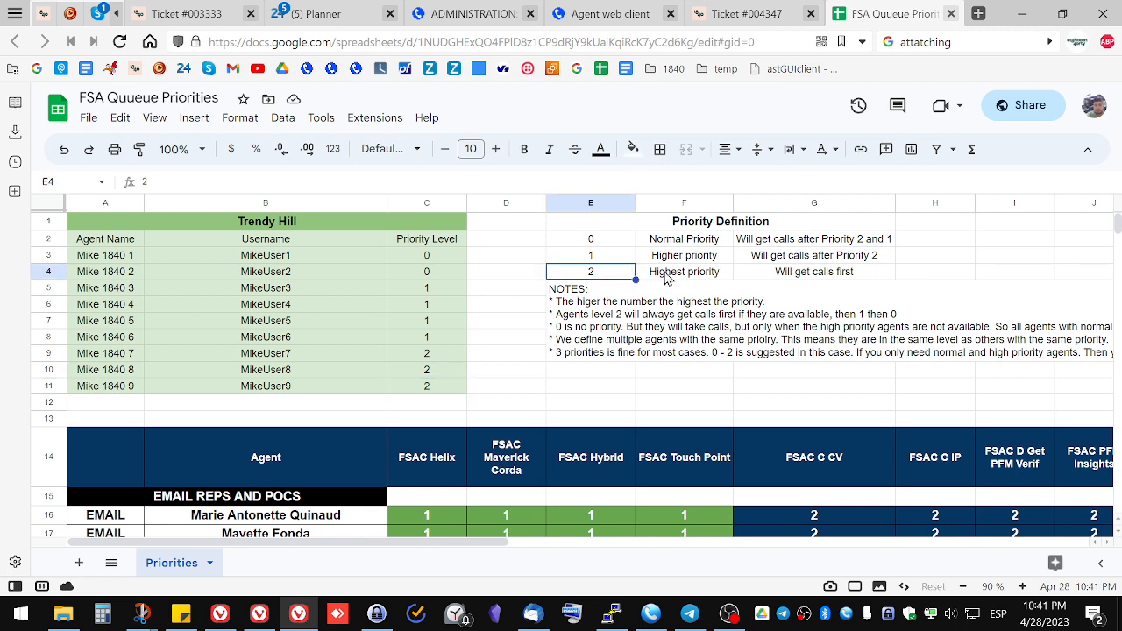
{"action": "left_click", "coordinate": [619, 257]}
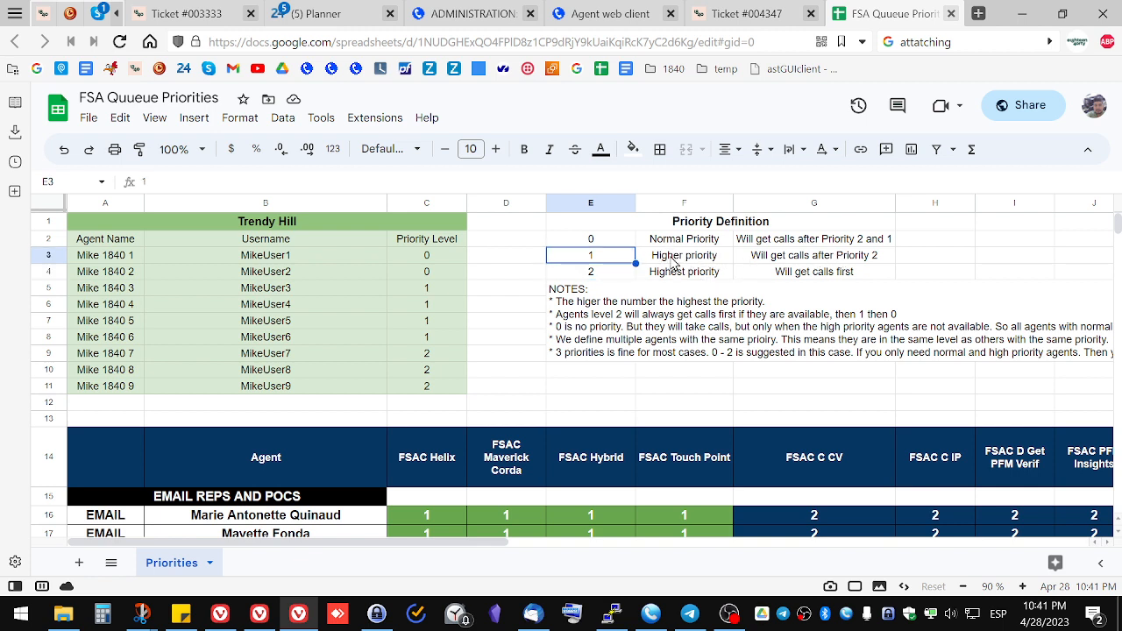
{"action": "left_click", "coordinate": [599, 276]}
{"action": "left_click", "coordinate": [603, 260]}
{"action": "left_click", "coordinate": [595, 244]}
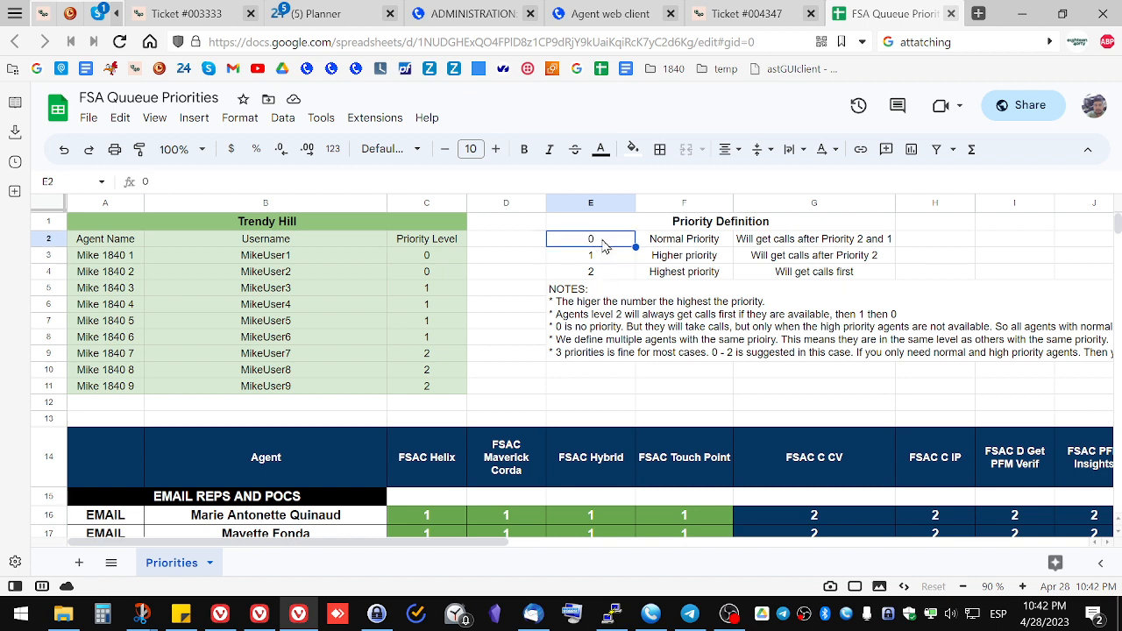
{"action": "left_click", "coordinate": [606, 274]}
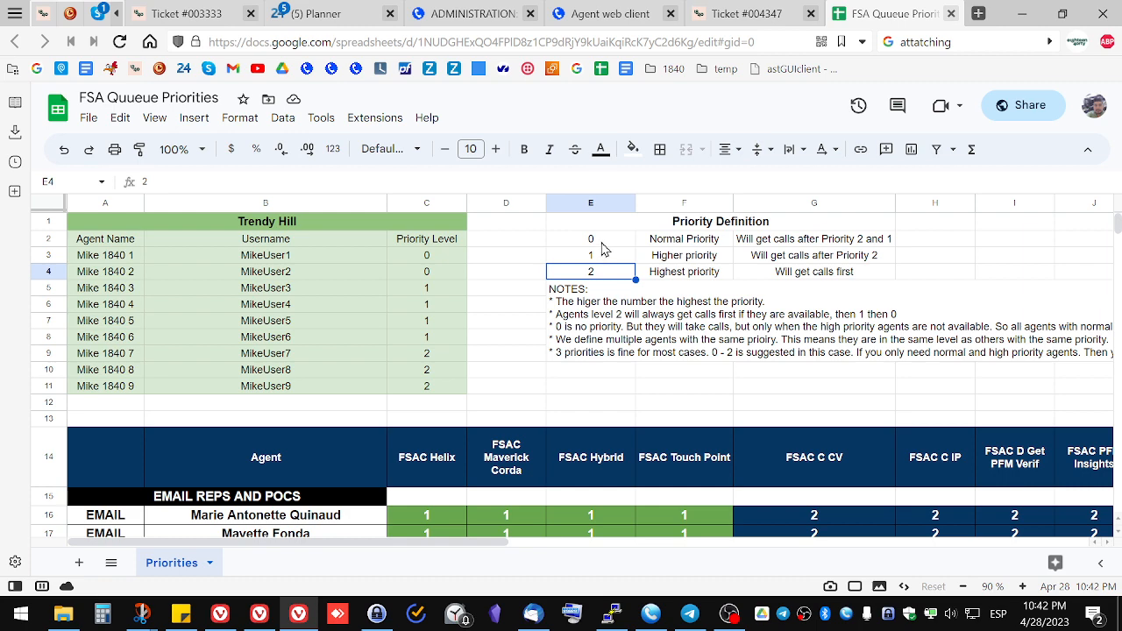
{"action": "left_click", "coordinate": [601, 241]}
{"action": "left_click", "coordinate": [600, 255]}
{"action": "left_click", "coordinate": [608, 272]}
Step: Scroll through the queue matrix to inspect priorities for email reps, POCs, tenured agents and newbies
{"action": "scroll", "coordinate": [613, 277], "scroll_direction": "down", "scroll_amount": 1}
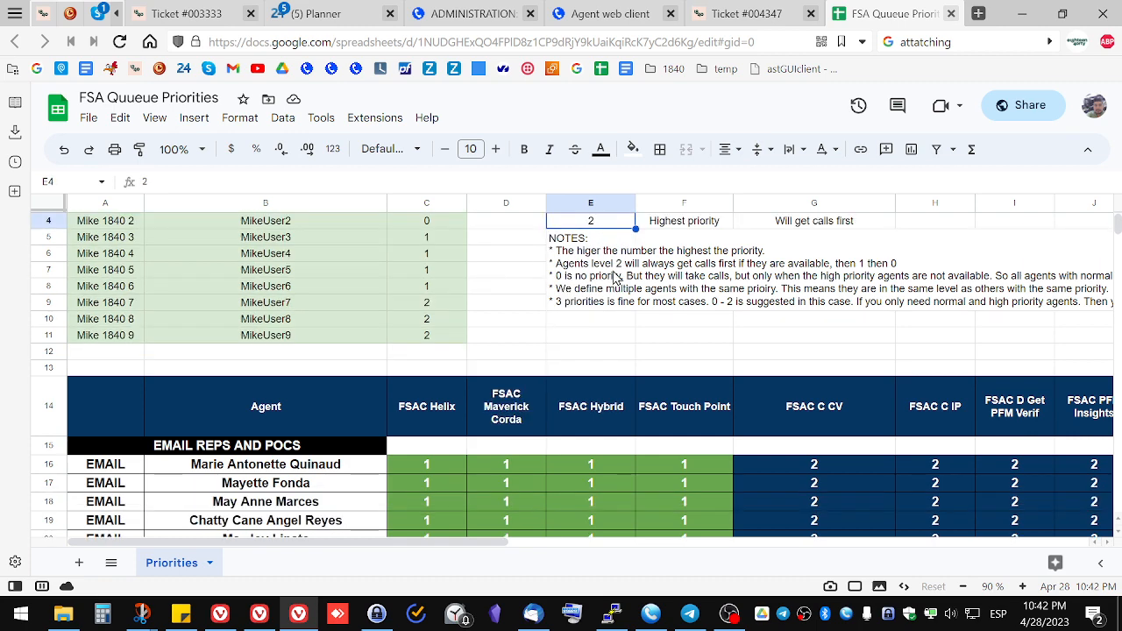
{"action": "scroll", "coordinate": [616, 279], "scroll_direction": "down", "scroll_amount": 3}
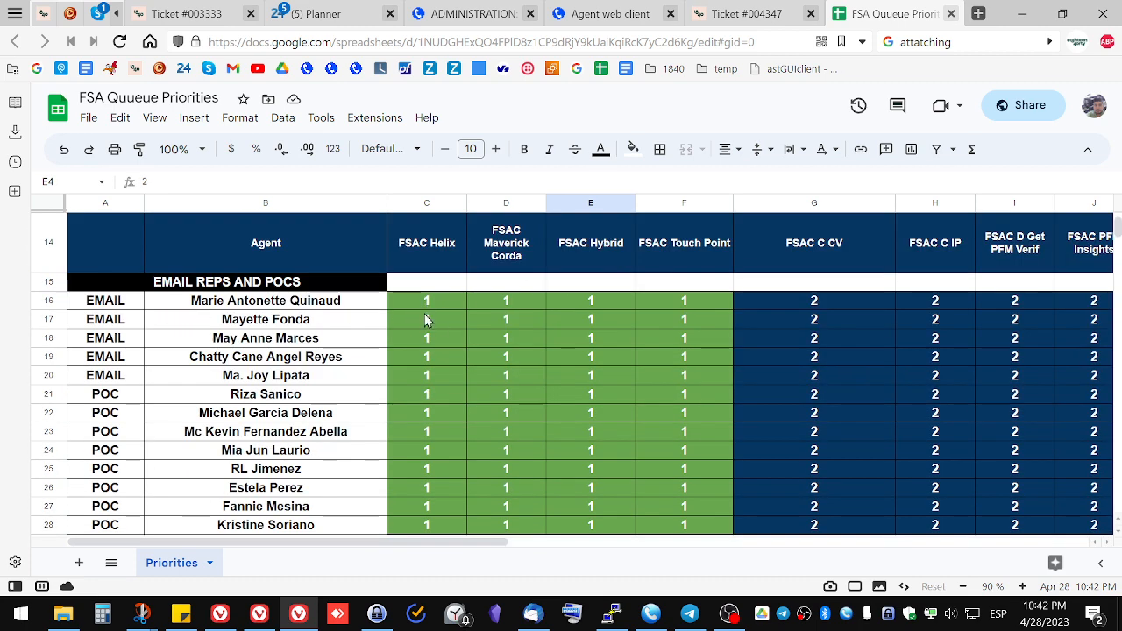
{"action": "left_click", "coordinate": [426, 308]}
{"action": "scroll", "coordinate": [439, 342], "scroll_direction": "down", "scroll_amount": 3}
{"action": "scroll", "coordinate": [640, 338], "scroll_direction": "up", "scroll_amount": 2}
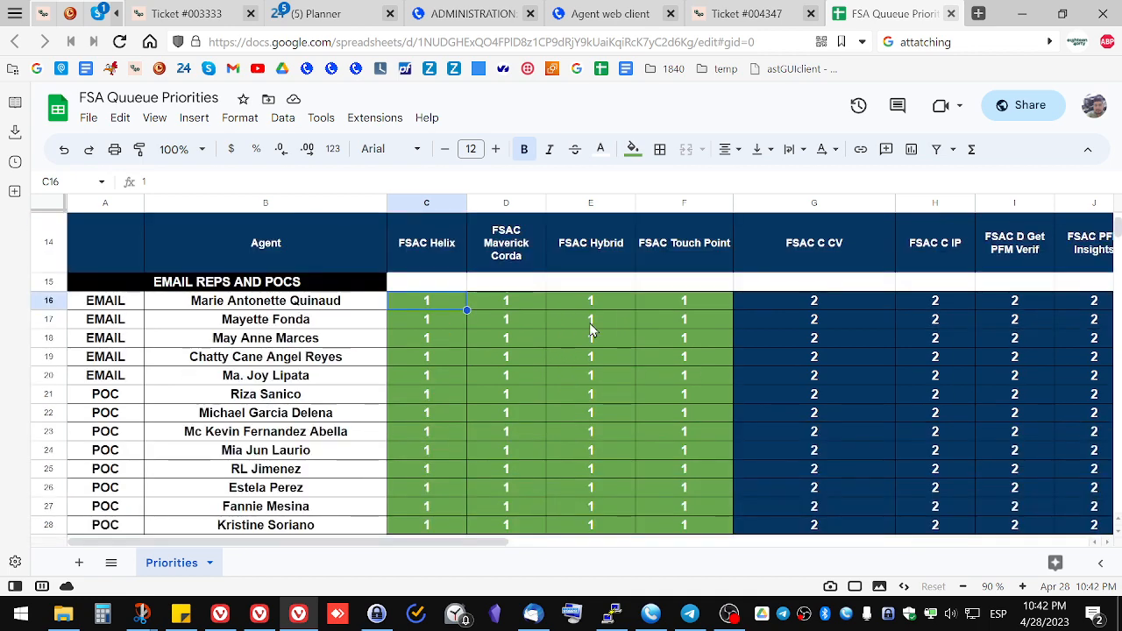
{"action": "left_click", "coordinate": [556, 356]}
{"action": "scroll", "coordinate": [556, 372], "scroll_direction": "down", "scroll_amount": 5}
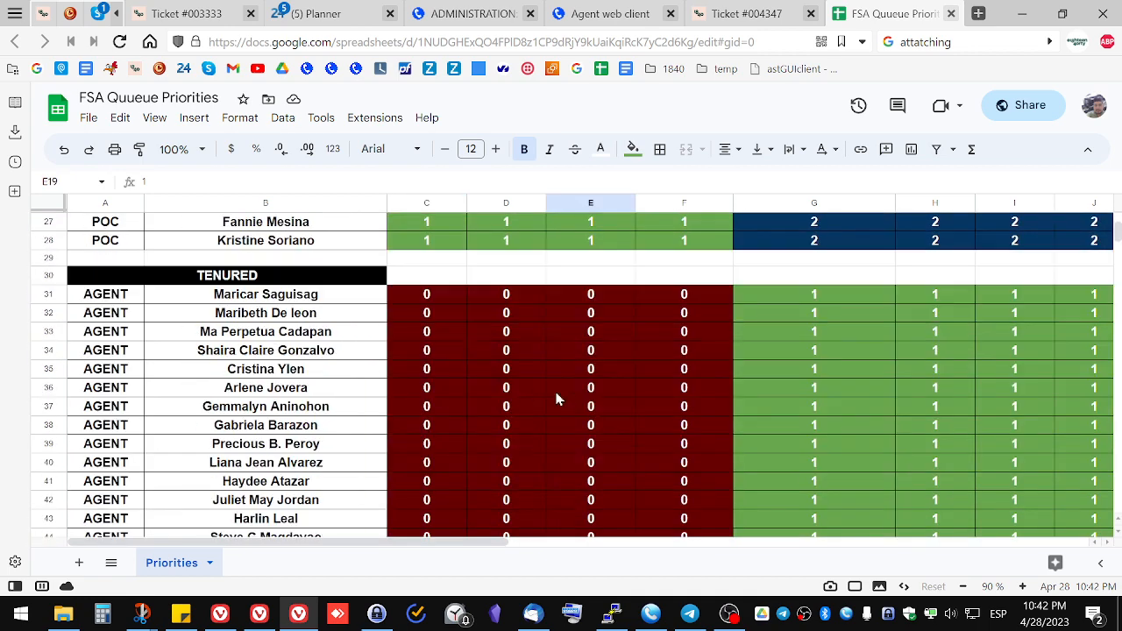
{"action": "left_click", "coordinate": [503, 394]}
{"action": "scroll", "coordinate": [502, 394], "scroll_direction": "down", "scroll_amount": 7}
{"action": "left_click", "coordinate": [504, 394]}
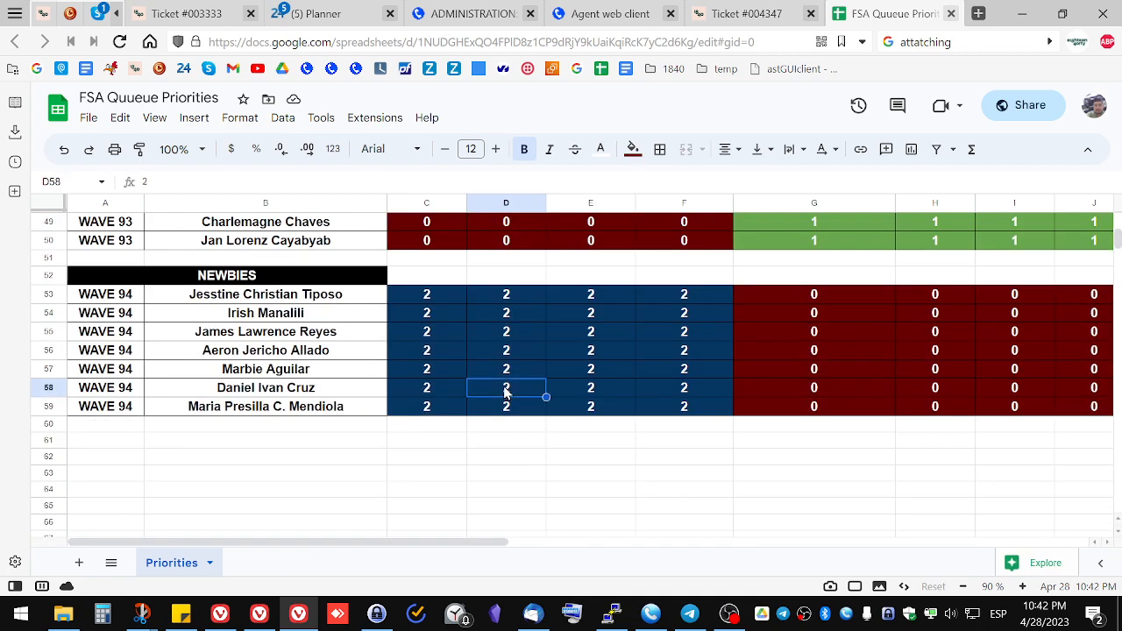
{"action": "scroll", "coordinate": [504, 394], "scroll_direction": "up", "scroll_amount": 5}
{"action": "scroll", "coordinate": [506, 392], "scroll_direction": "up", "scroll_amount": 10}
{"action": "scroll", "coordinate": [464, 362], "scroll_direction": "down", "scroll_amount": 3}
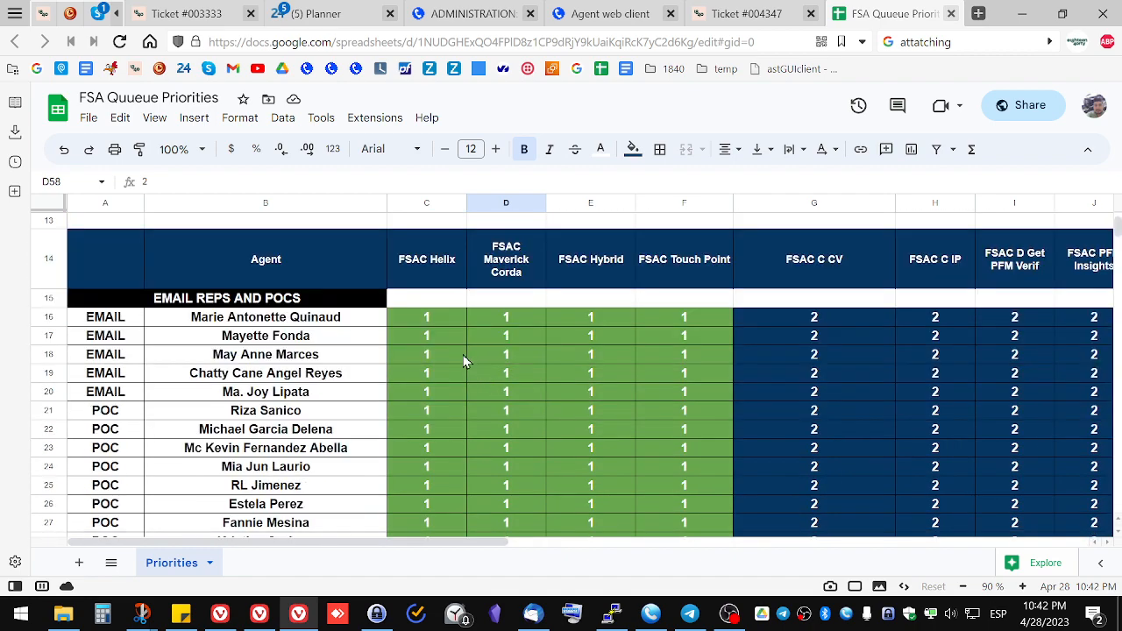
{"action": "left_click", "coordinate": [441, 324]}
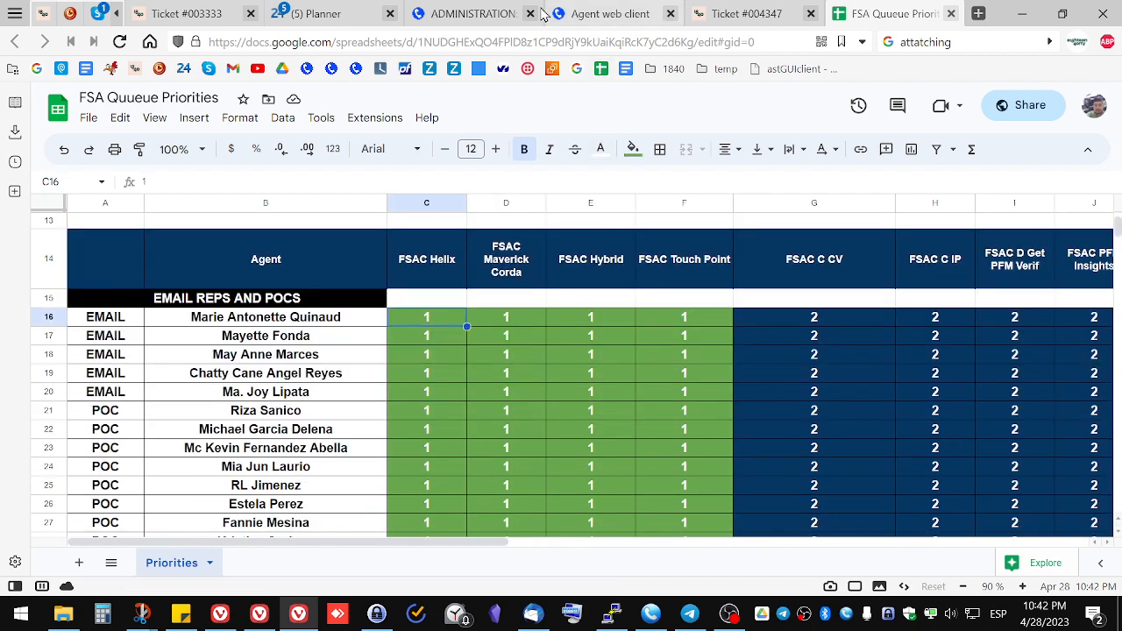
Step: Return to the VICIdial administration and open the inbound in-group listings
{"action": "left_click", "coordinate": [496, 14]}
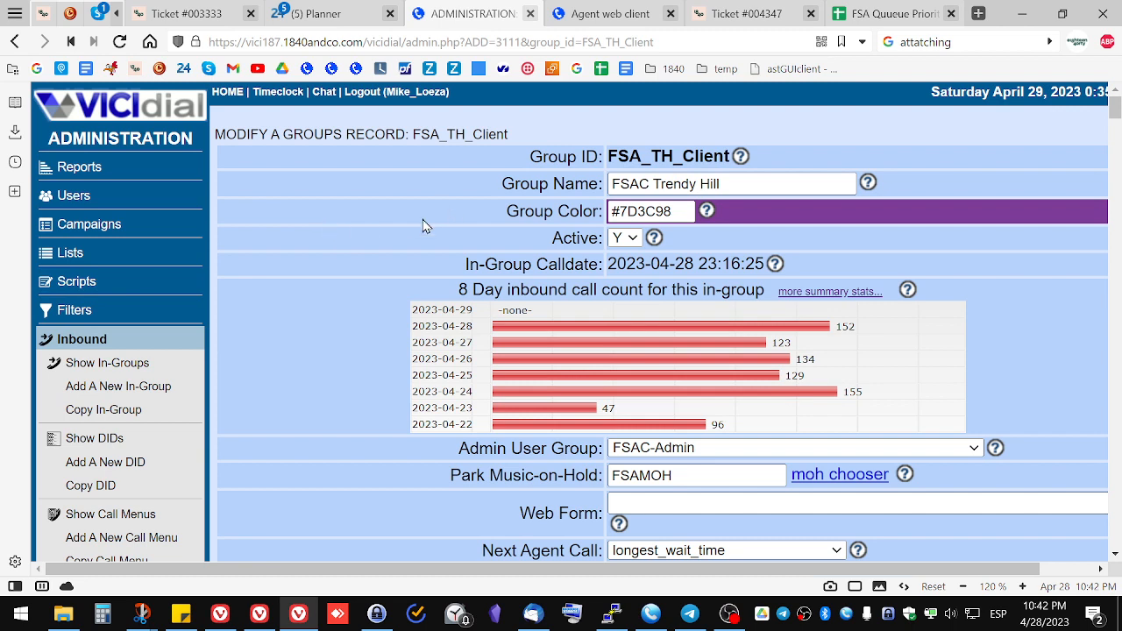
{"action": "left_click", "coordinate": [165, 122]}
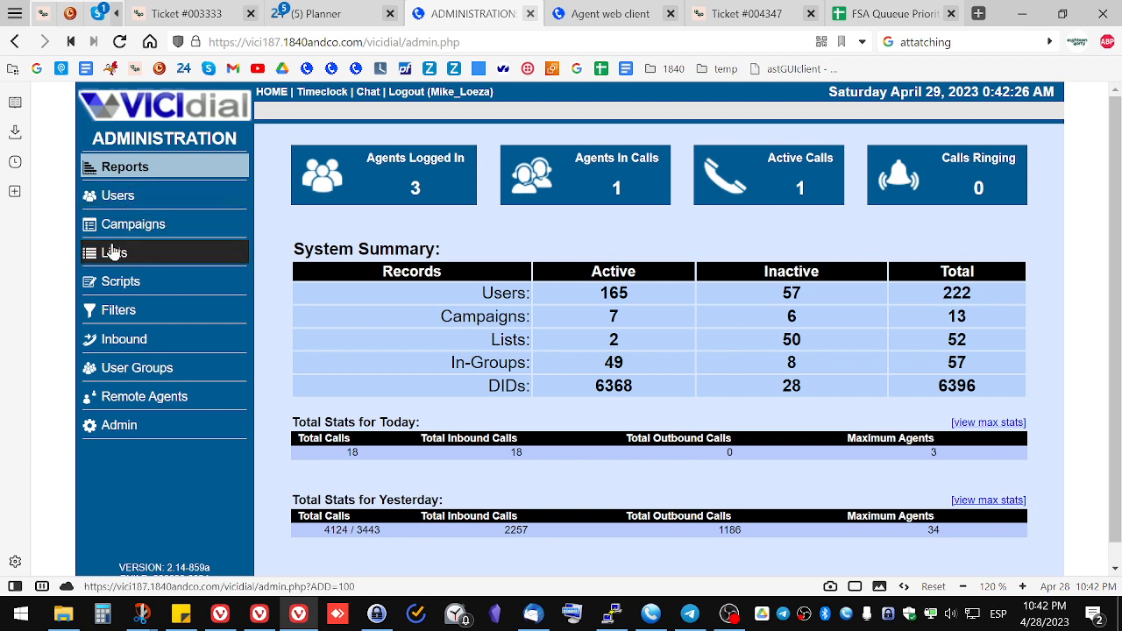
{"action": "left_click", "coordinate": [108, 345]}
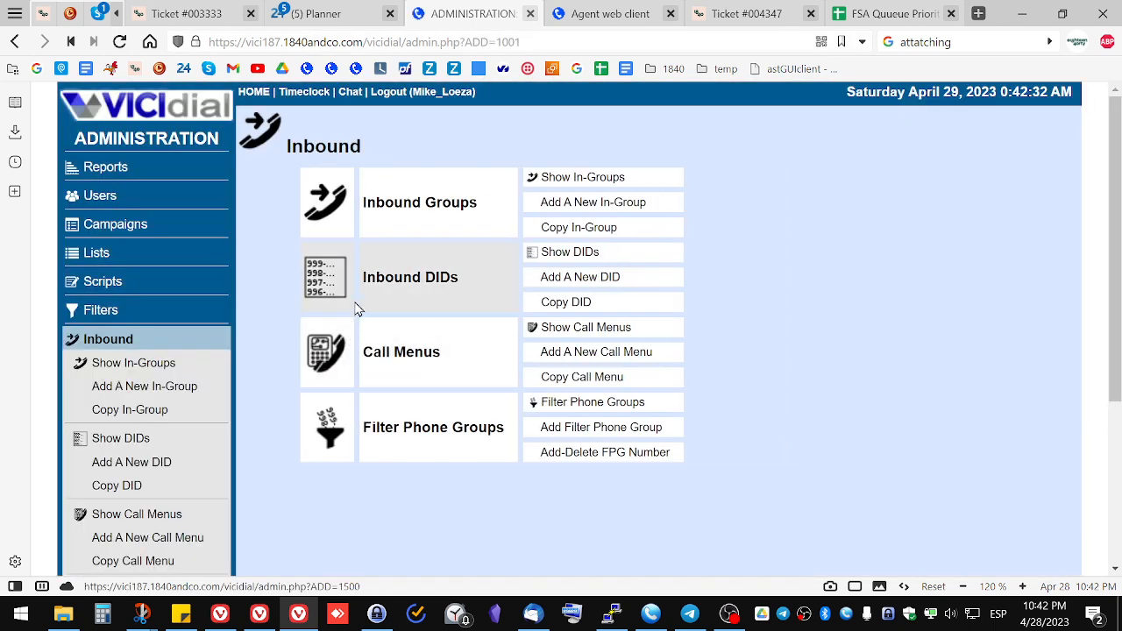
{"action": "left_click", "coordinate": [431, 207]}
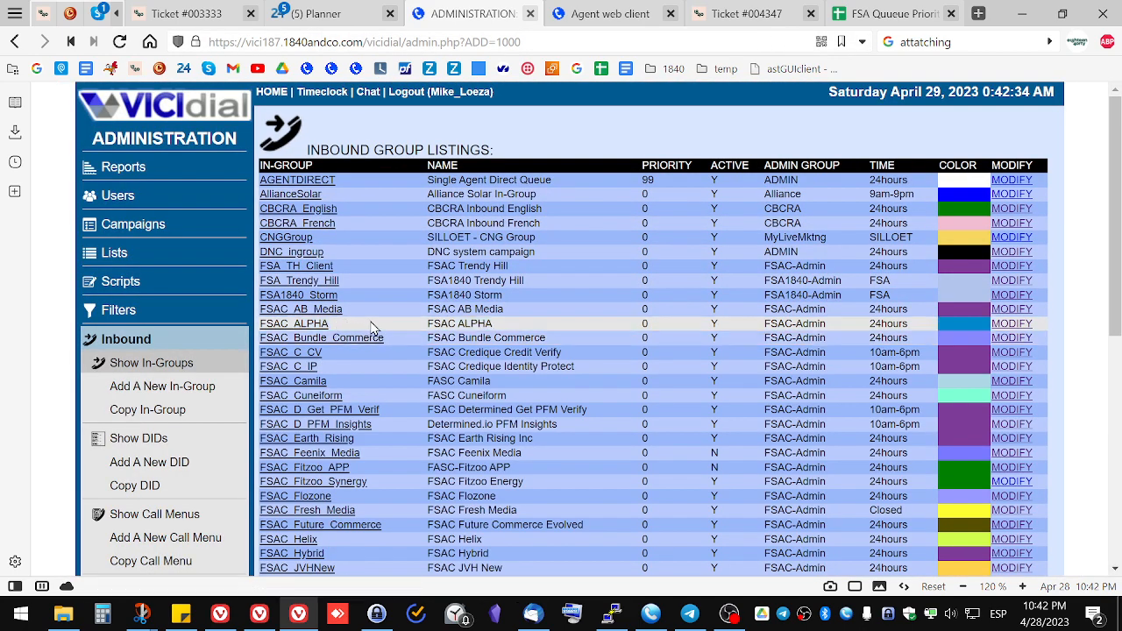
Step: Open the FSA_TH_Client in-group and examine its agent ranks section's Selected, Rank and Grade columns
{"action": "left_click", "coordinate": [306, 268]}
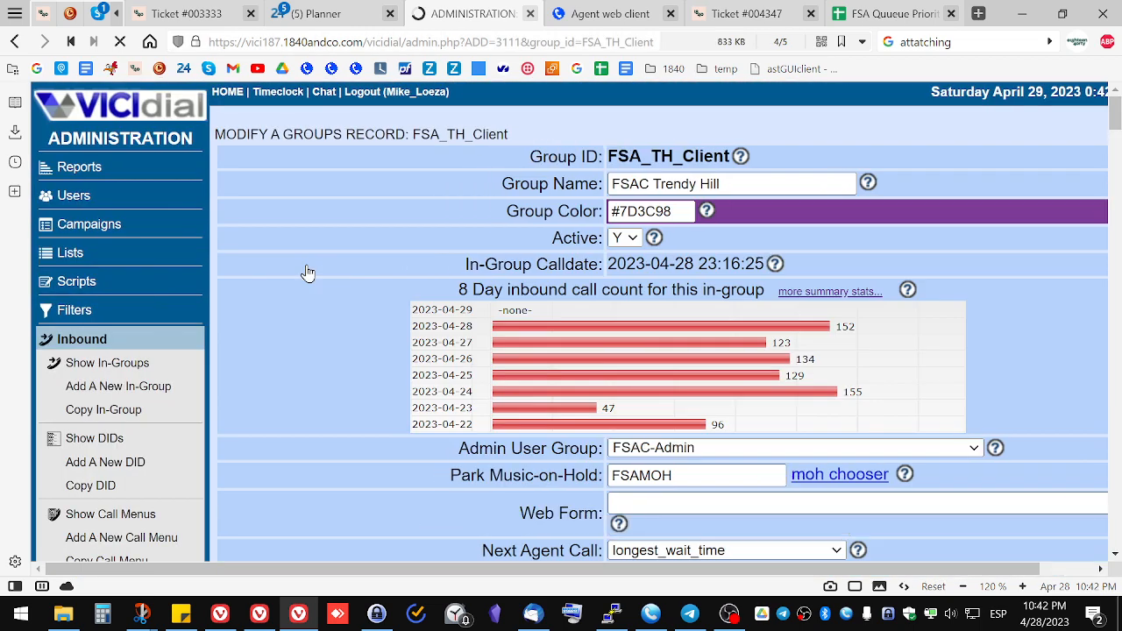
{"action": "left_click_drag", "start_coordinate": [497, 570], "coordinate": [566, 571]}
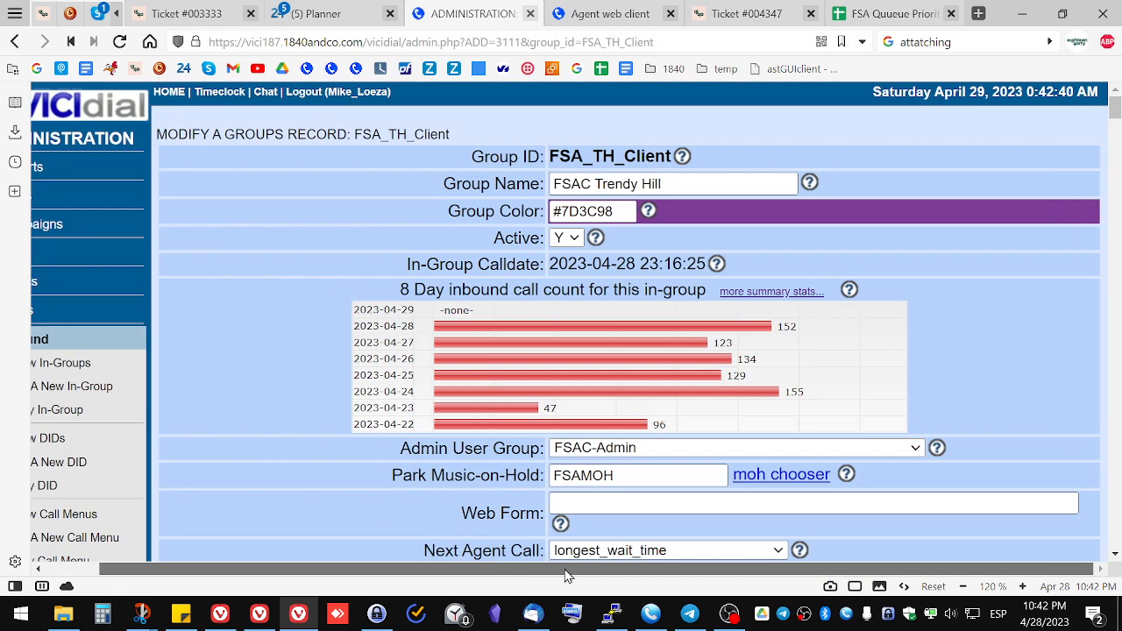
{"action": "scroll", "coordinate": [692, 452], "scroll_direction": "down", "scroll_amount": 15}
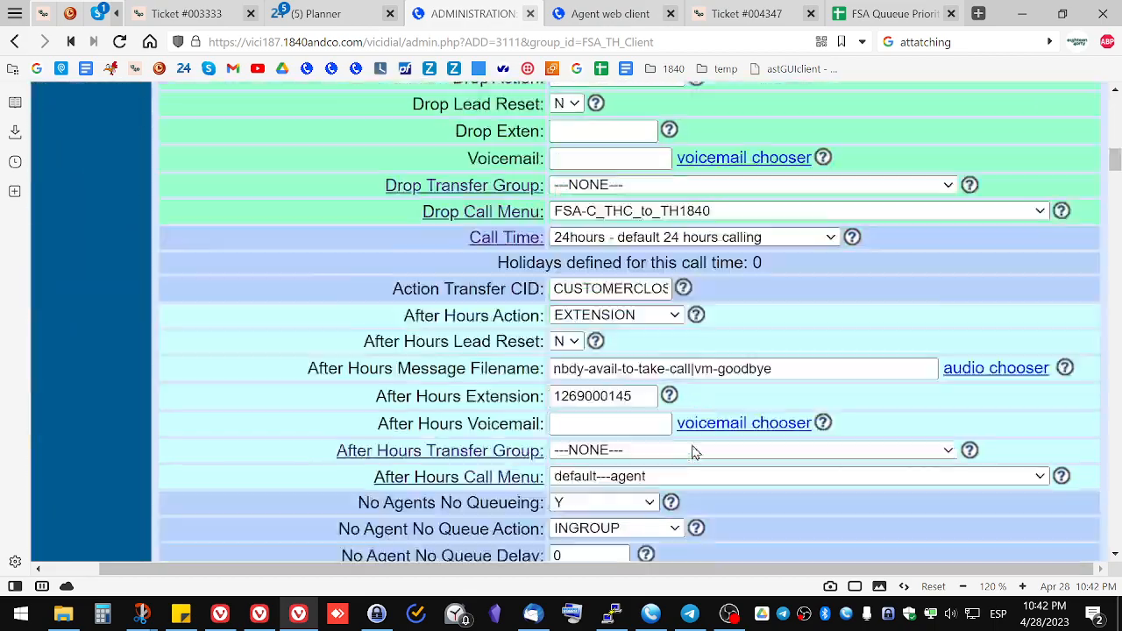
{"action": "scroll", "coordinate": [693, 451], "scroll_direction": "down", "scroll_amount": 20}
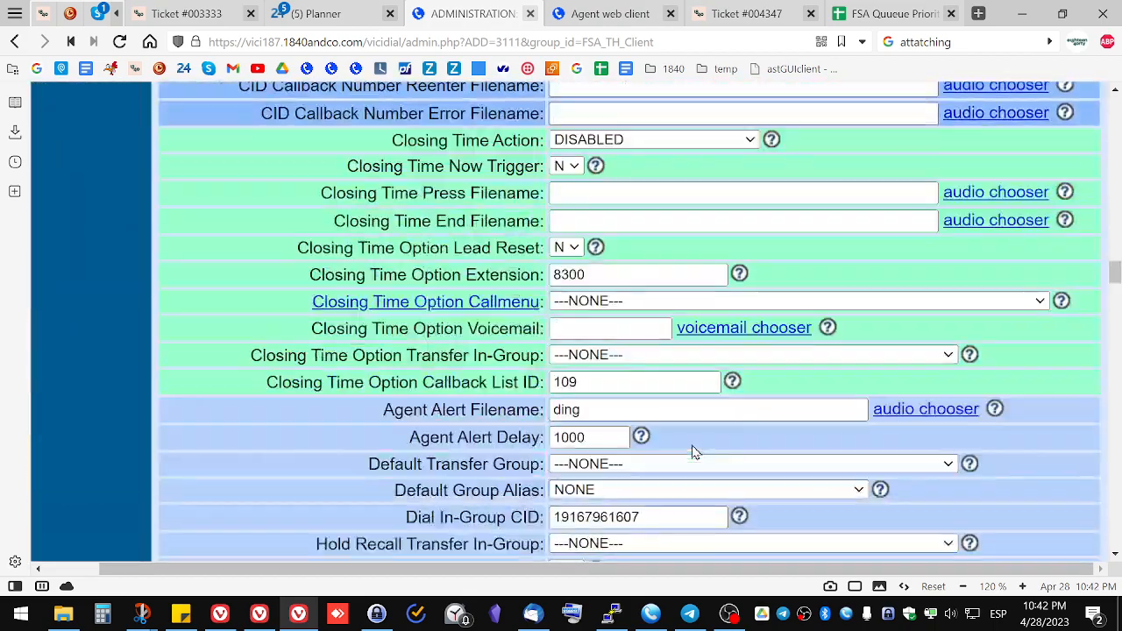
{"action": "scroll", "coordinate": [692, 452], "scroll_direction": "down", "scroll_amount": 20}
{"action": "scroll", "coordinate": [693, 448], "scroll_direction": "up", "scroll_amount": 3}
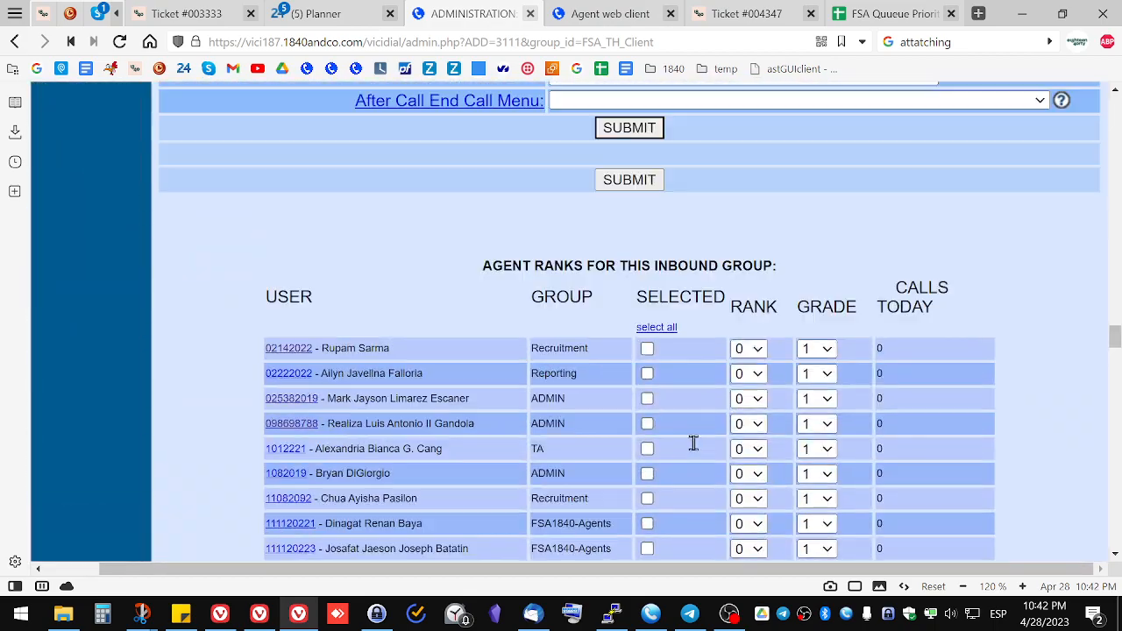
{"action": "double_click", "coordinate": [744, 311]}
{"action": "double_click", "coordinate": [831, 307]}
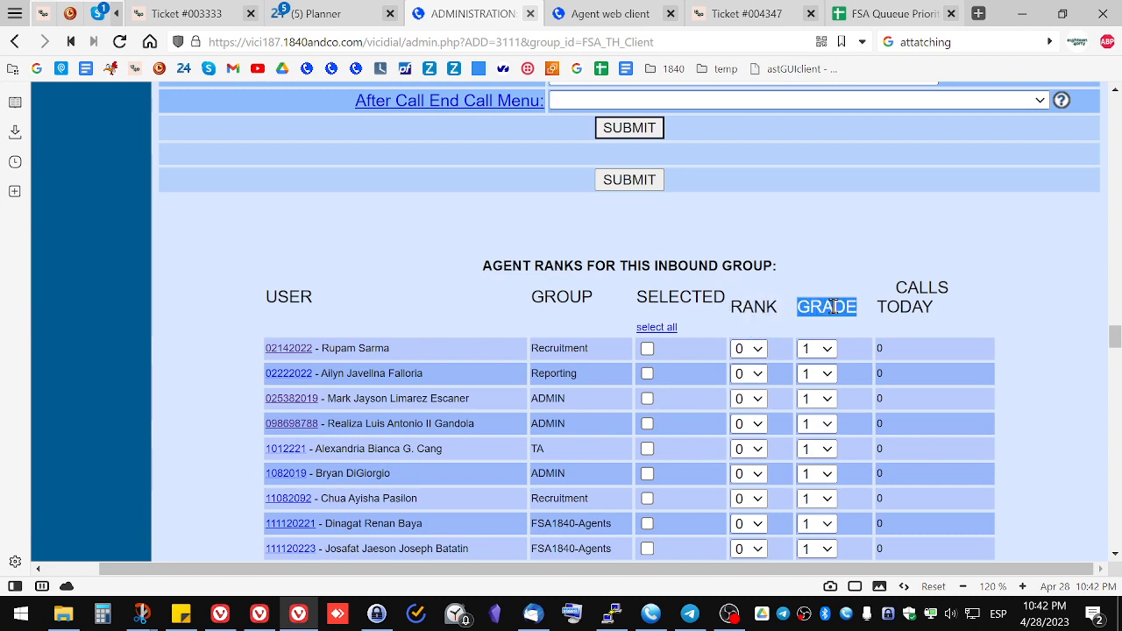
{"action": "double_click", "coordinate": [669, 299]}
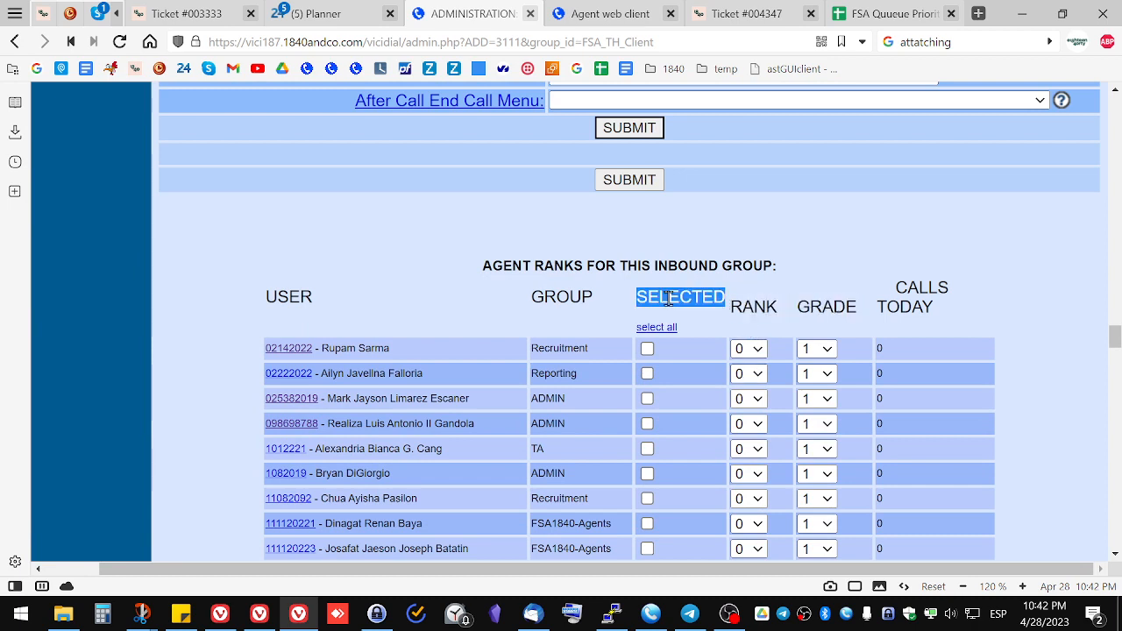
{"action": "double_click", "coordinate": [680, 293]}
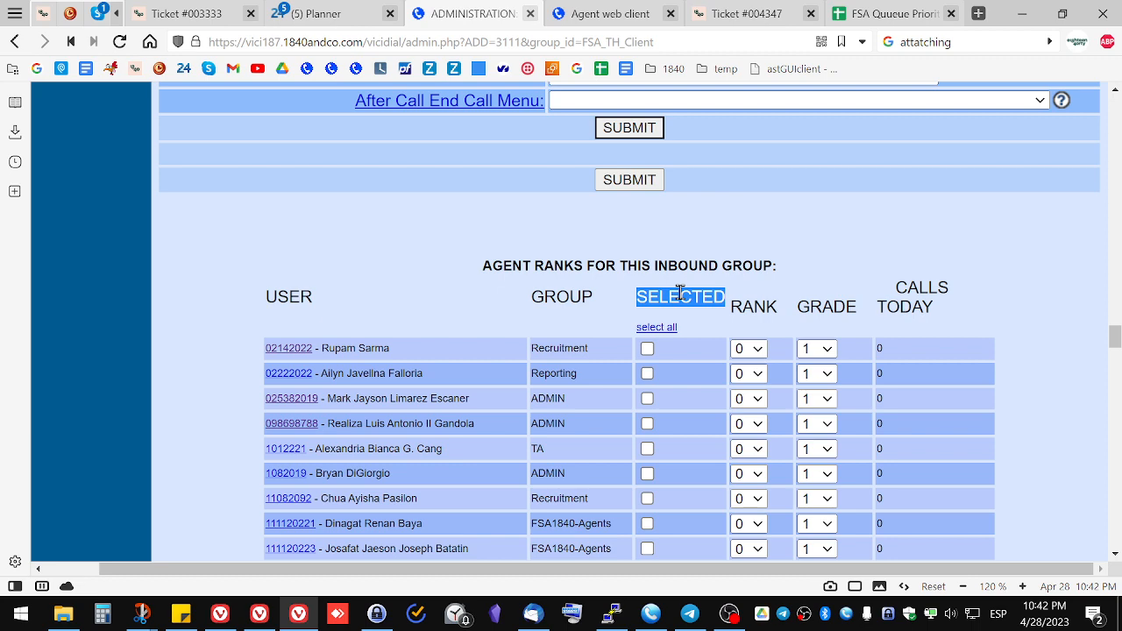
Step: Scroll through the agent ranks list to review which agents are selected and their ranks
{"action": "scroll", "coordinate": [697, 443], "scroll_direction": "down", "scroll_amount": 5}
{"action": "scroll", "coordinate": [681, 427], "scroll_direction": "down", "scroll_amount": 2}
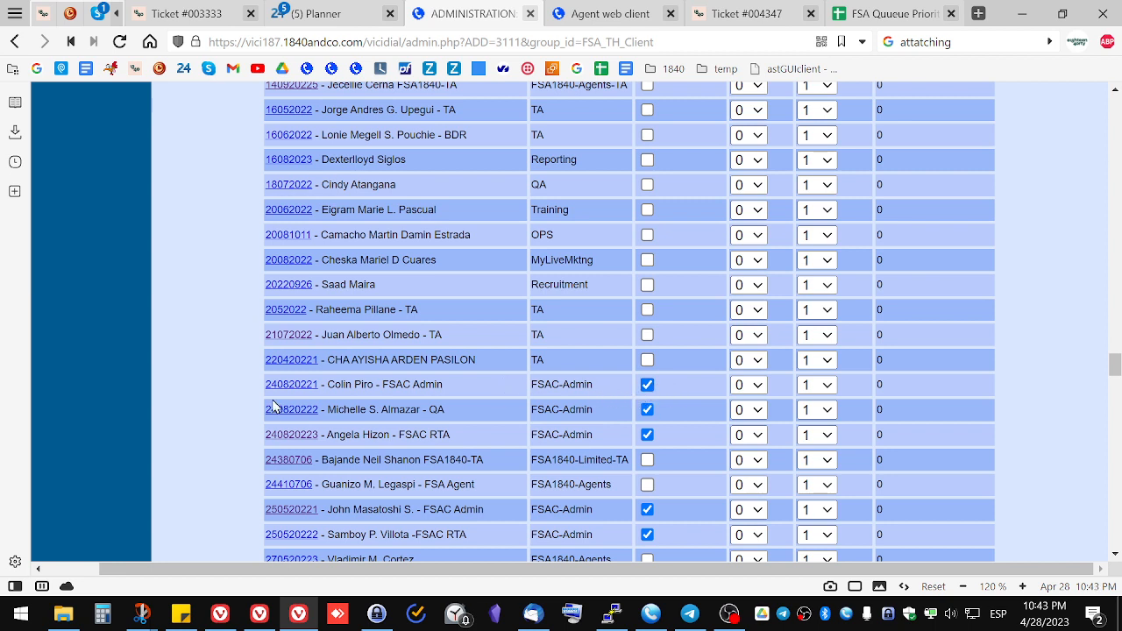
{"action": "scroll", "coordinate": [716, 419], "scroll_direction": "up", "scroll_amount": 5}
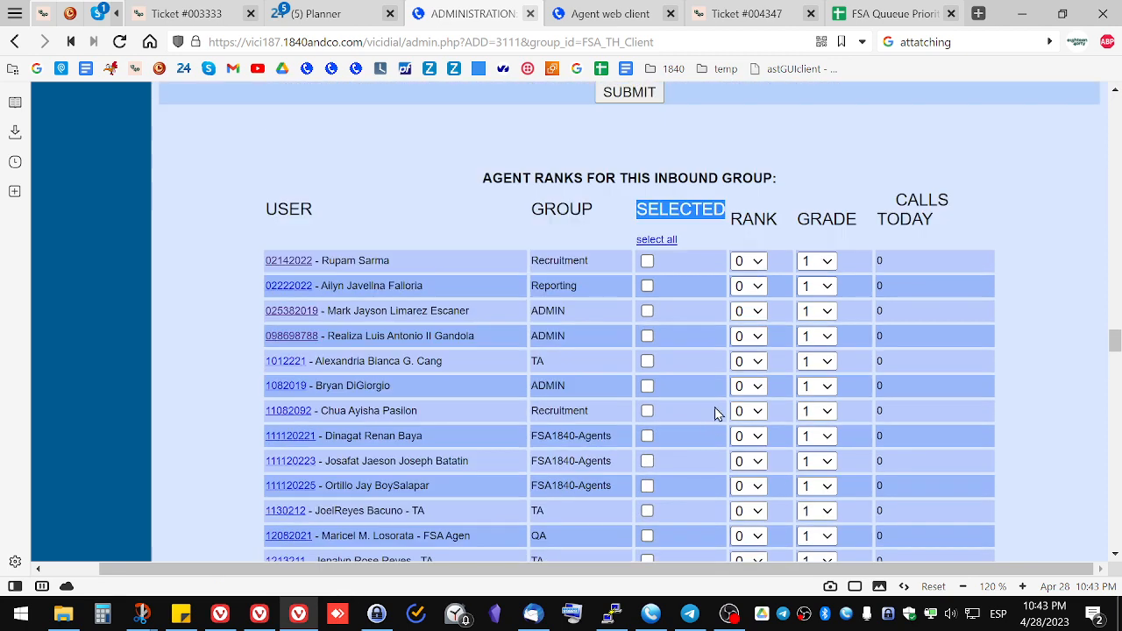
{"action": "double_click", "coordinate": [742, 219]}
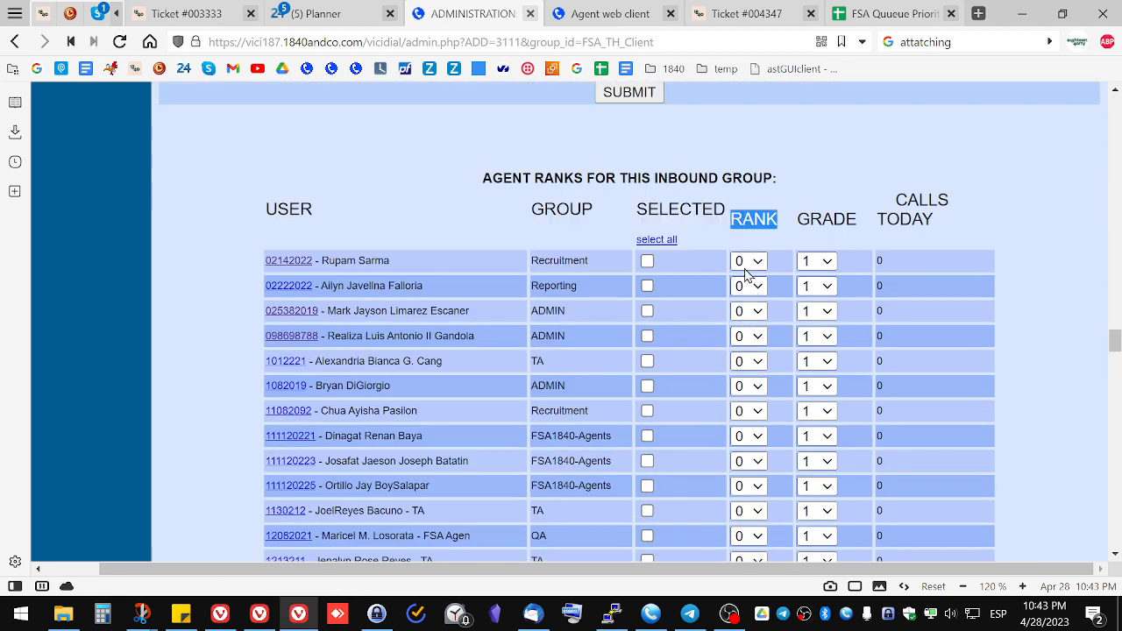
{"action": "scroll", "coordinate": [736, 502], "scroll_direction": "down", "scroll_amount": 3}
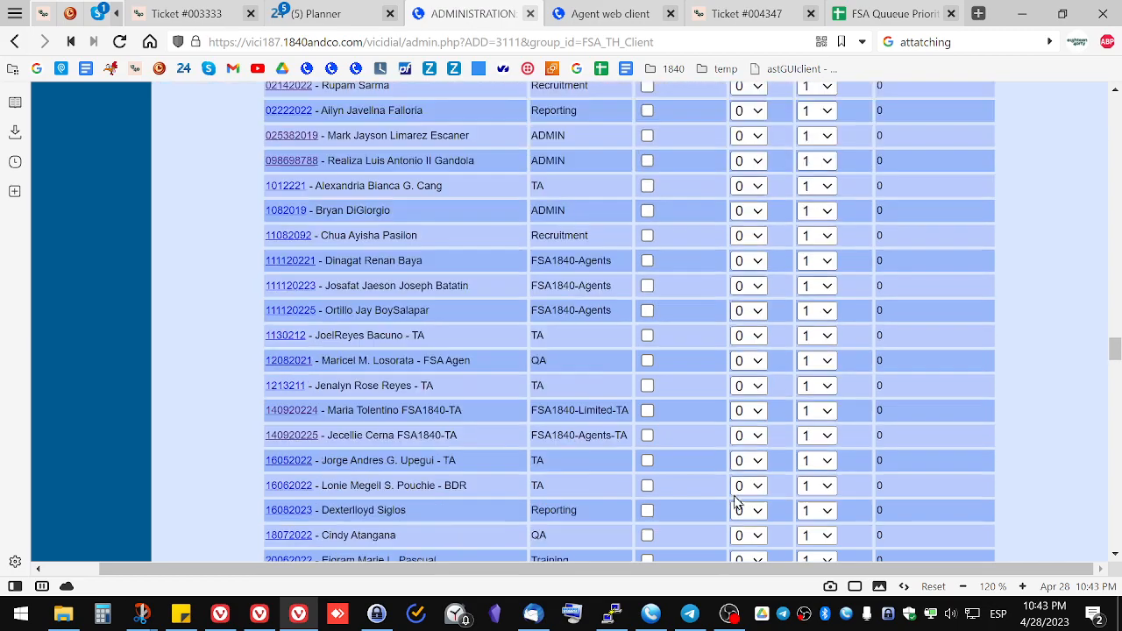
{"action": "scroll", "coordinate": [740, 457], "scroll_direction": "up", "scroll_amount": 4}
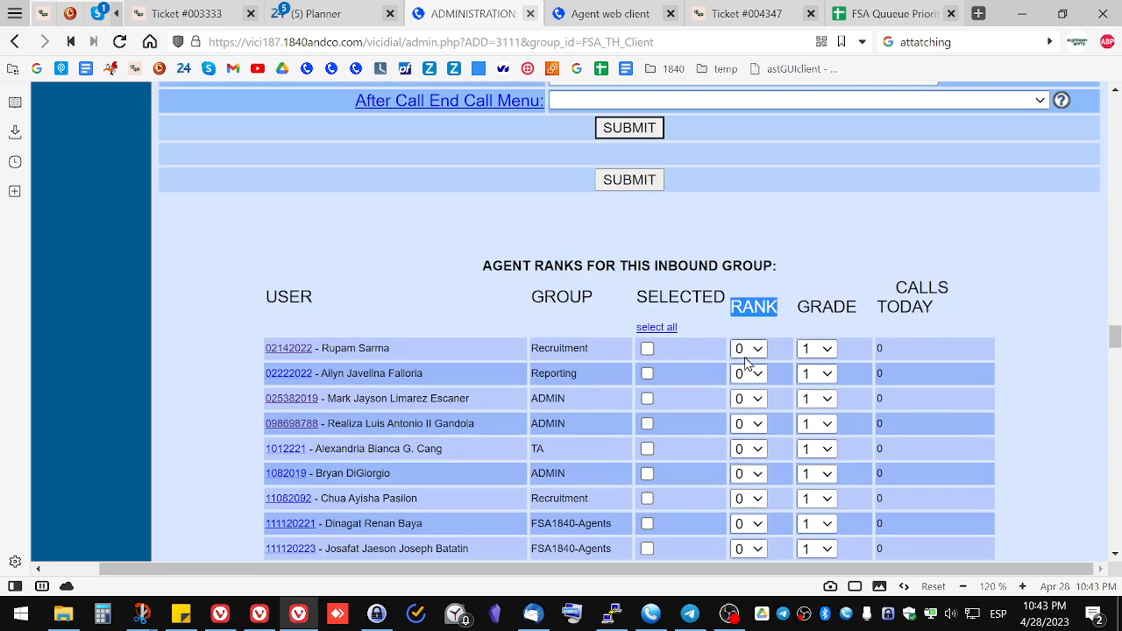
{"action": "scroll", "coordinate": [746, 386], "scroll_direction": "down", "scroll_amount": 15}
{"action": "scroll", "coordinate": [746, 367], "scroll_direction": "down", "scroll_amount": 20}
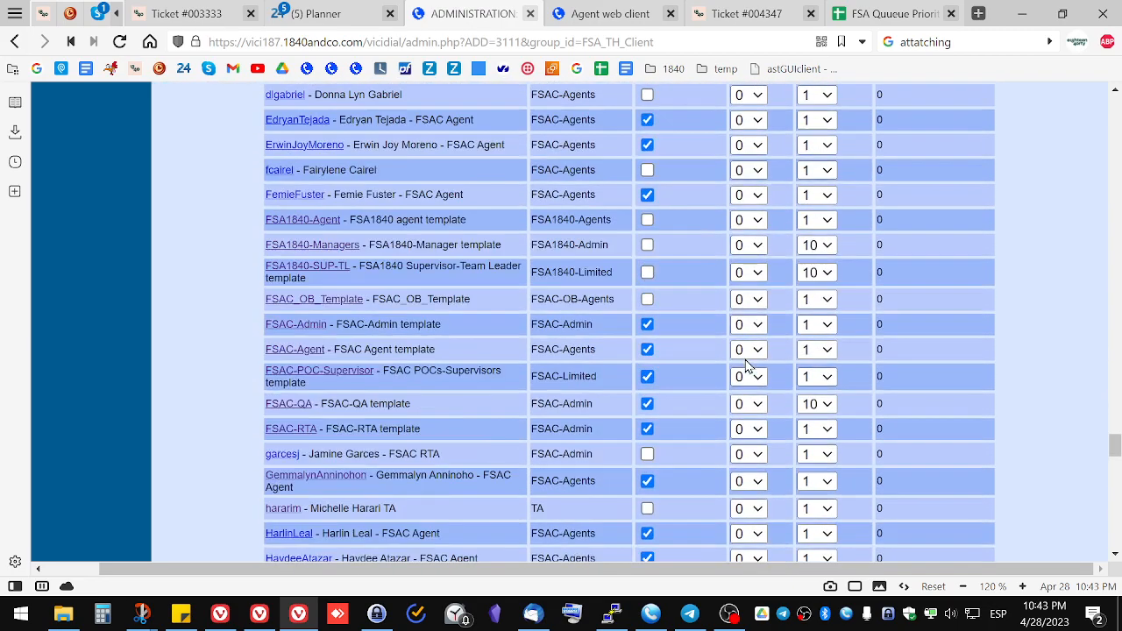
{"action": "scroll", "coordinate": [752, 422], "scroll_direction": "down", "scroll_amount": 10}
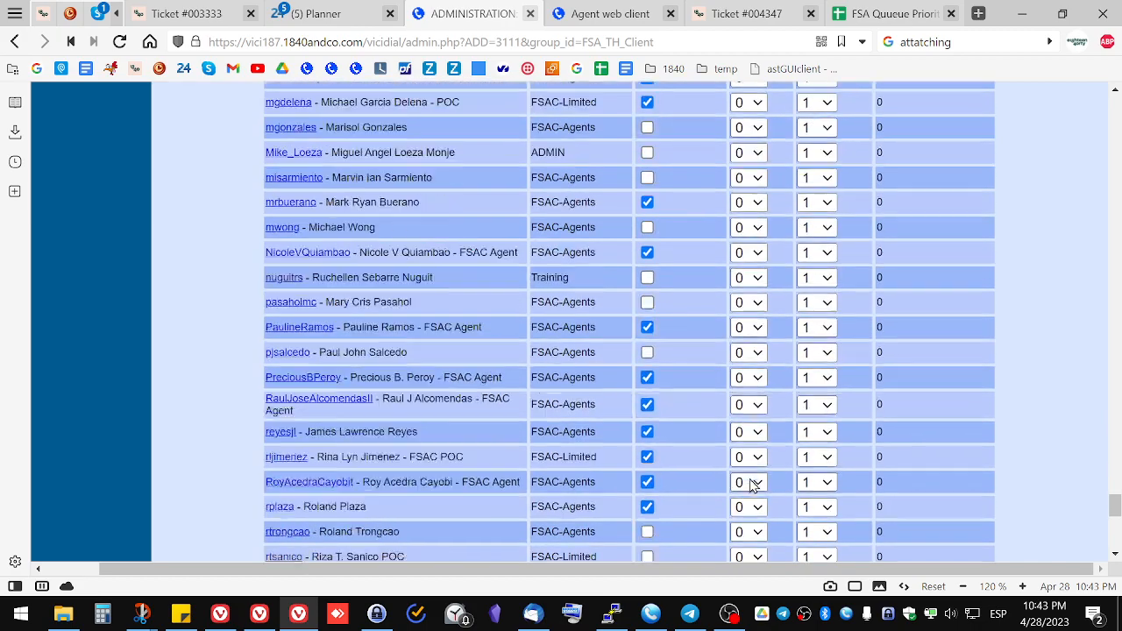
{"action": "scroll", "coordinate": [750, 487], "scroll_direction": "up", "scroll_amount": 20}
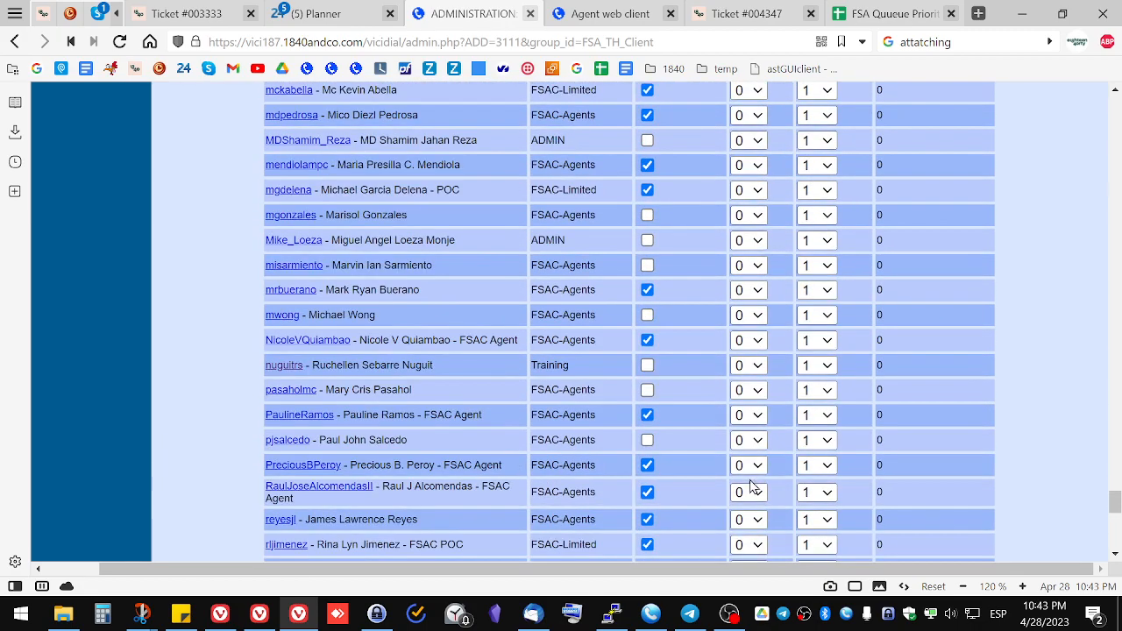
{"action": "scroll", "coordinate": [749, 487], "scroll_direction": "up", "scroll_amount": 20}
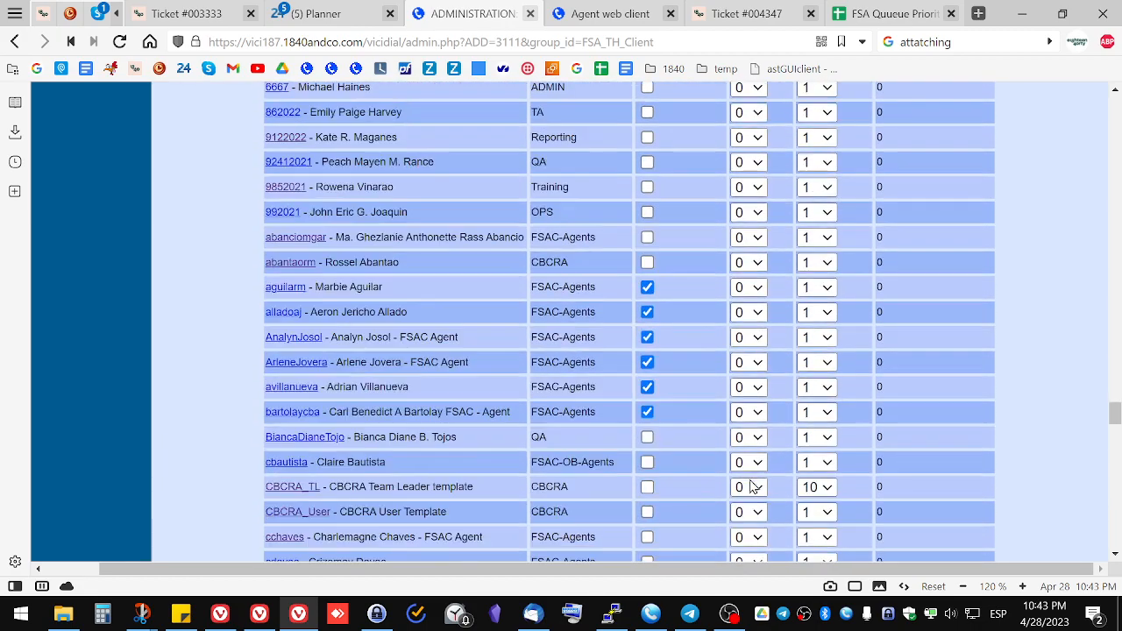
{"action": "scroll", "coordinate": [751, 487], "scroll_direction": "up", "scroll_amount": 8}
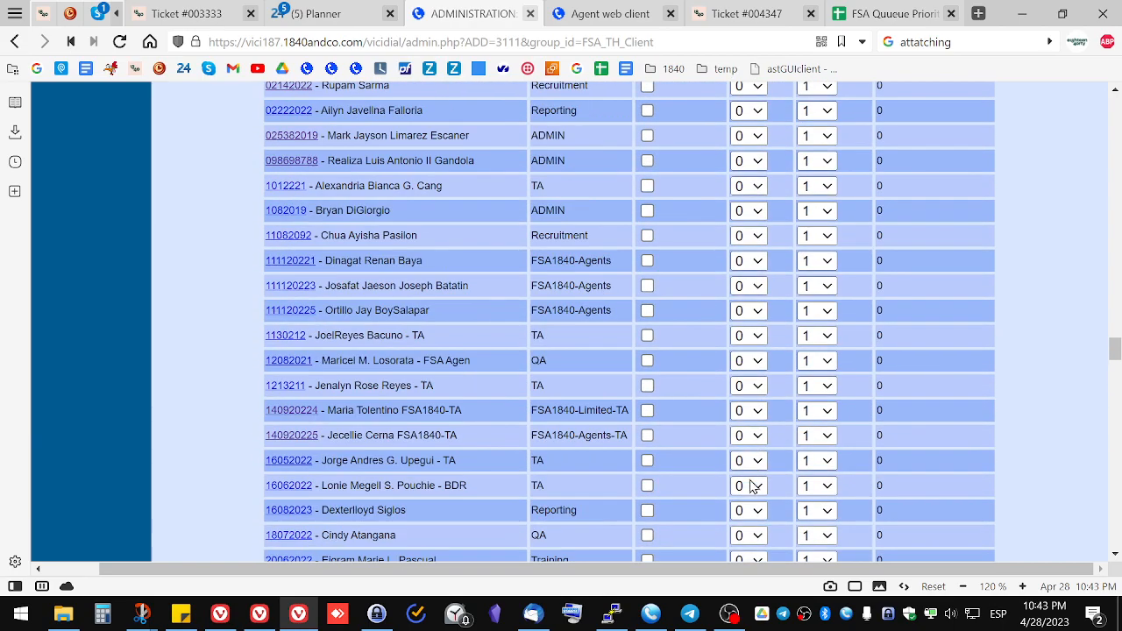
{"action": "scroll", "coordinate": [751, 483], "scroll_direction": "down", "scroll_amount": 6}
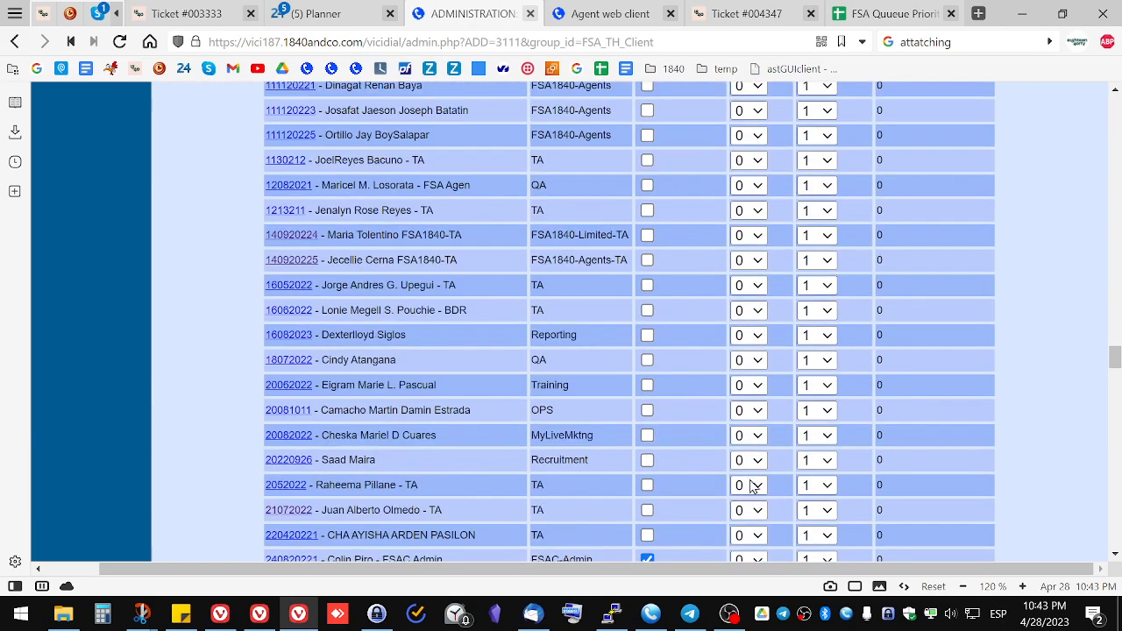
{"action": "scroll", "coordinate": [751, 487], "scroll_direction": "down", "scroll_amount": 2}
Step: Set the rank of the first selected FSAC Admin agent to 2 and the QA agent below to 1
{"action": "left_click", "coordinate": [750, 392]}
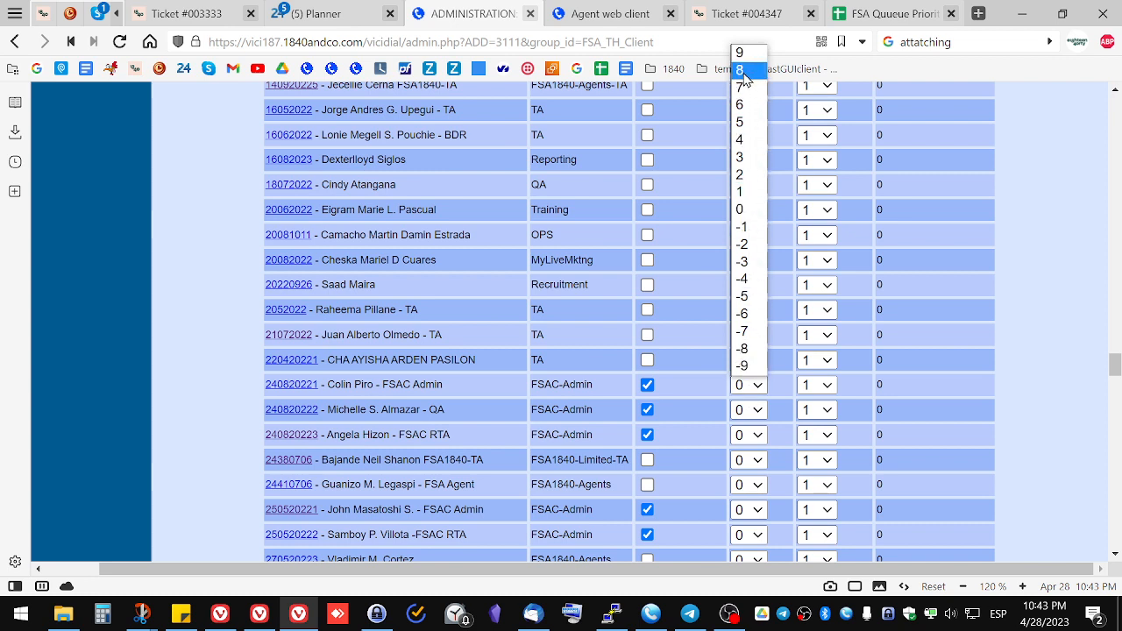
{"action": "left_click", "coordinate": [747, 191]}
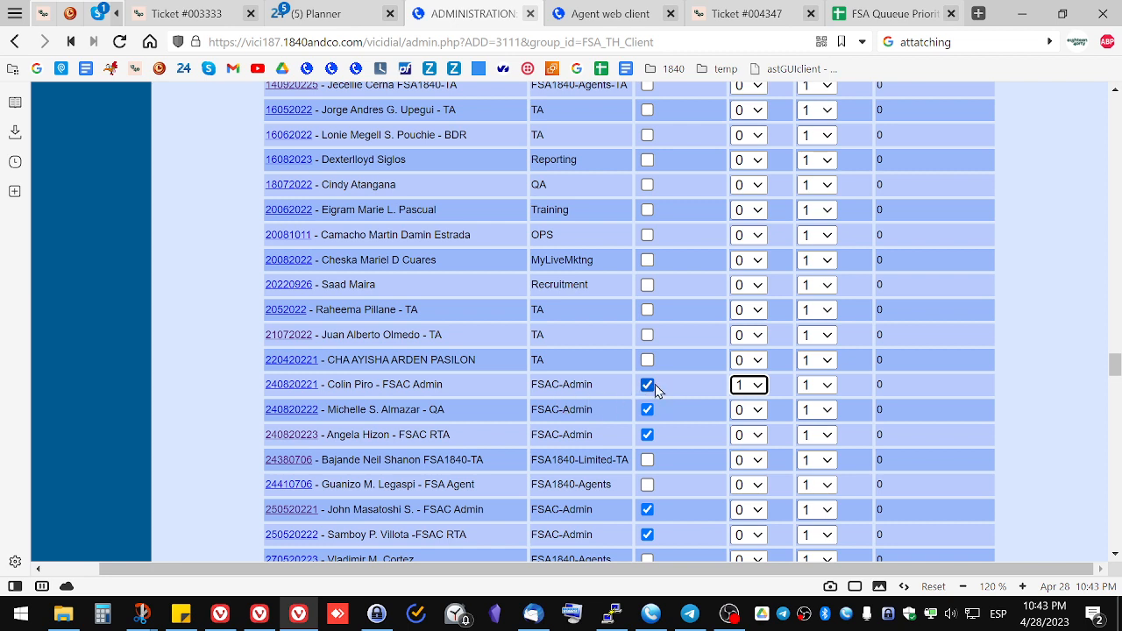
{"action": "left_click", "coordinate": [749, 385]}
{"action": "left_click", "coordinate": [742, 175]}
{"action": "left_click", "coordinate": [749, 409]}
{"action": "left_click", "coordinate": [742, 216]}
{"action": "double_click", "coordinate": [564, 386]}
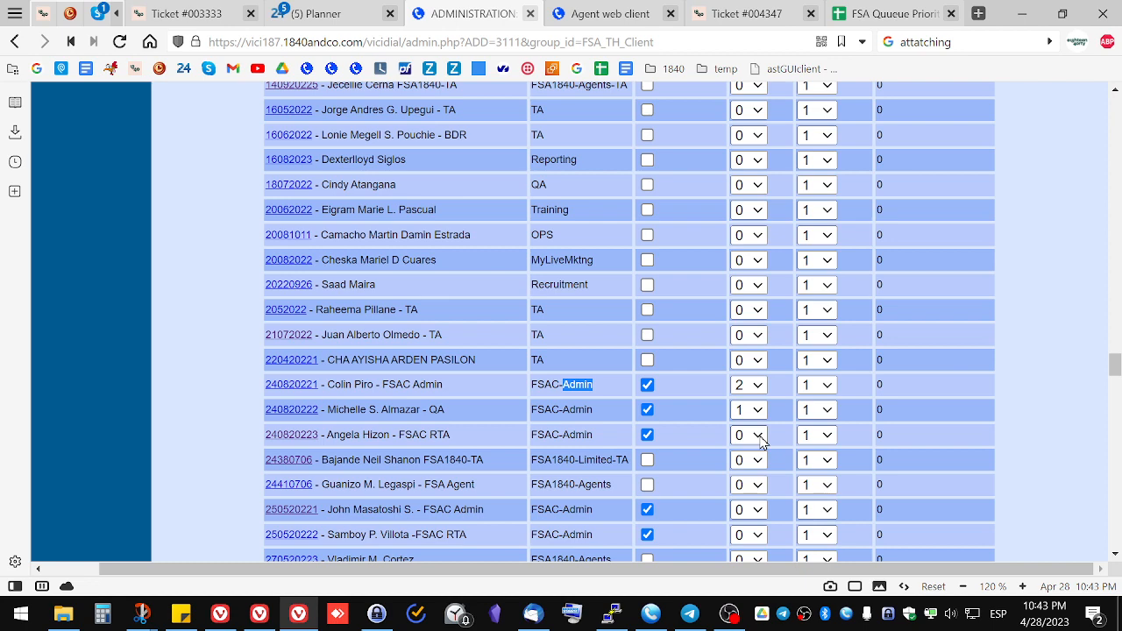
{"action": "left_click", "coordinate": [744, 386]}
{"action": "left_click", "coordinate": [744, 385]}
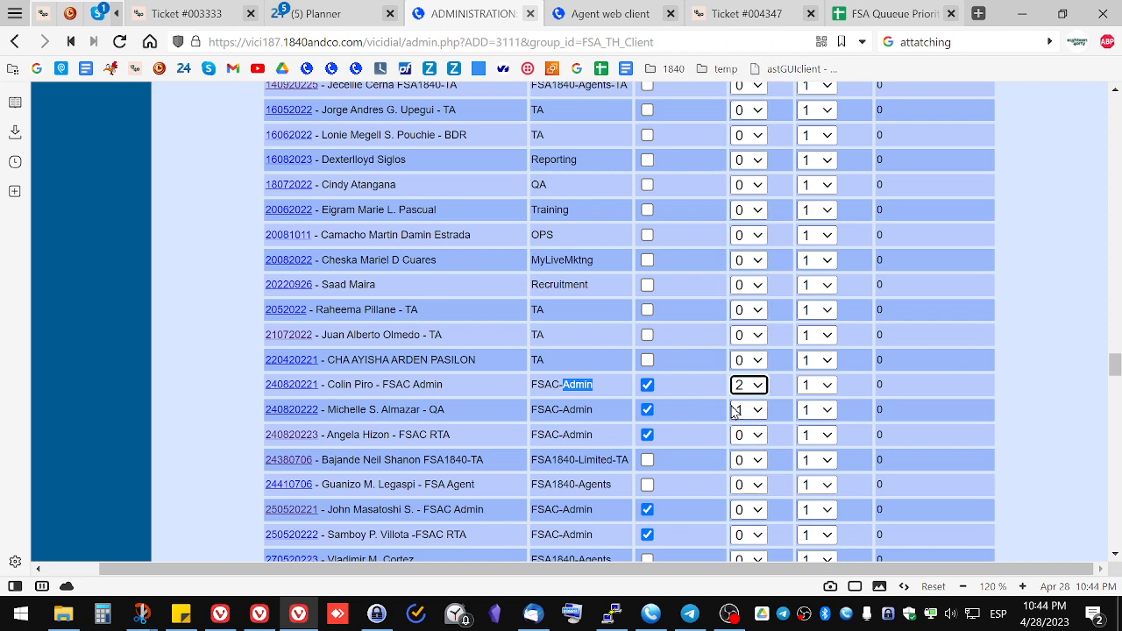
Step: Switch to the FSA Queue Priorities spreadsheet to compare its priority values with the in-group ranks
{"action": "left_click", "coordinate": [891, 13]}
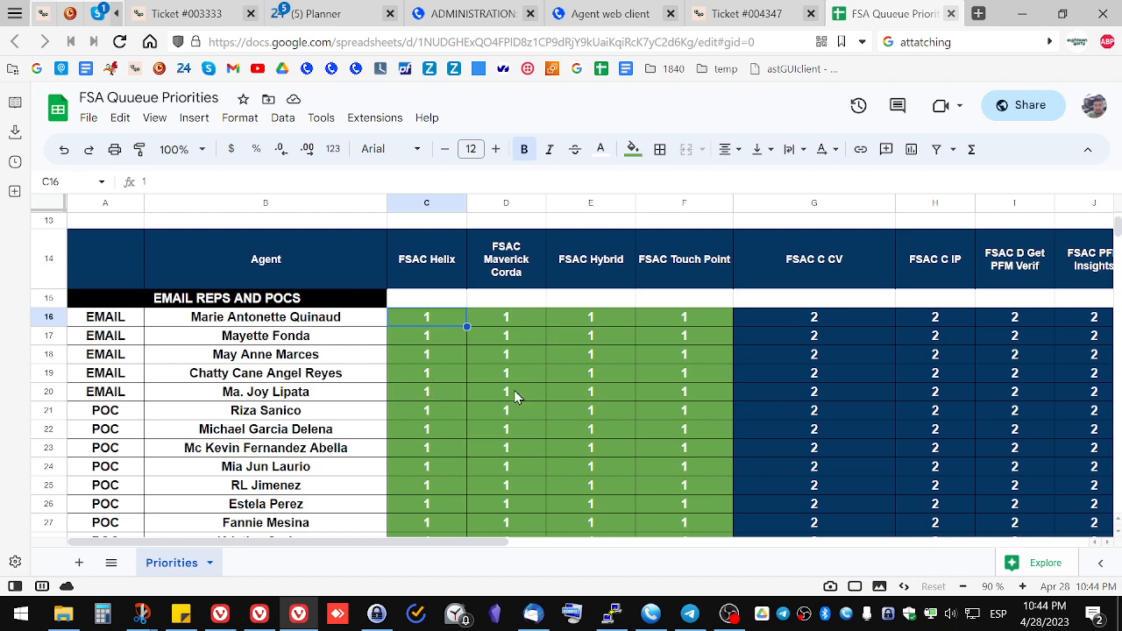
{"action": "scroll", "coordinate": [515, 396], "scroll_direction": "down", "scroll_amount": 2}
{"action": "scroll", "coordinate": [521, 378], "scroll_direction": "up", "scroll_amount": 2}
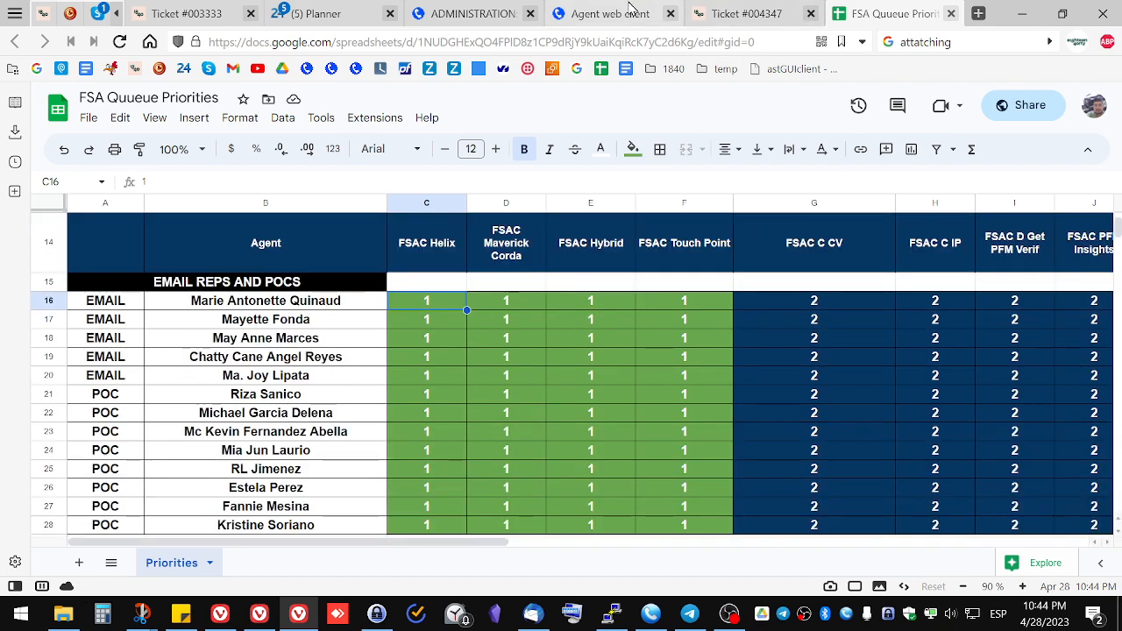
{"action": "left_click", "coordinate": [509, 10]}
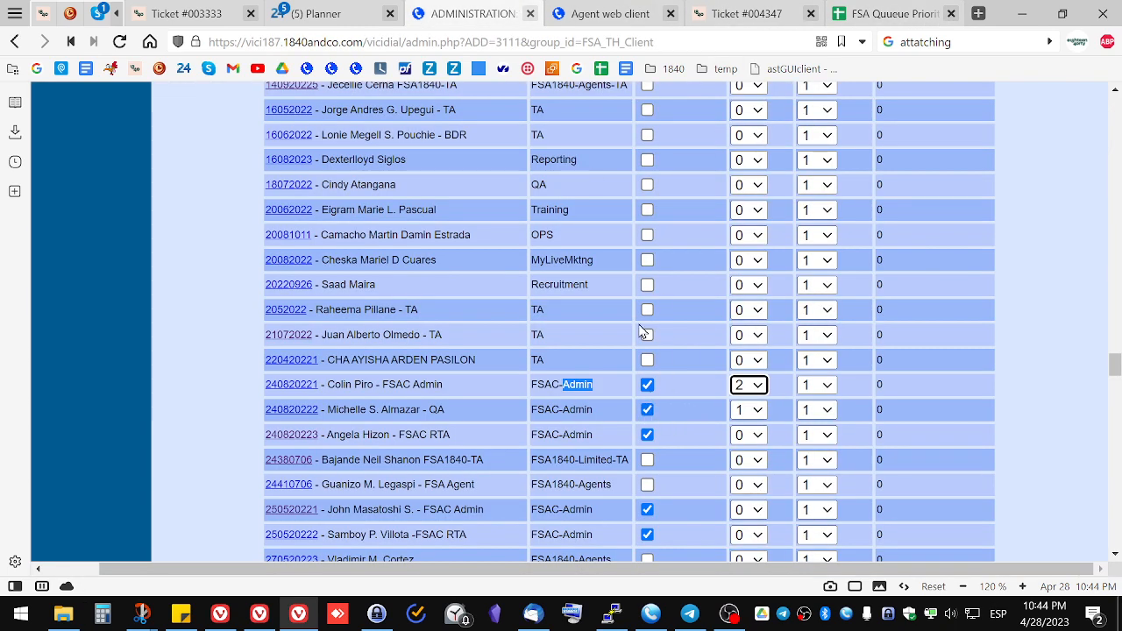
{"action": "left_click", "coordinate": [581, 41]}
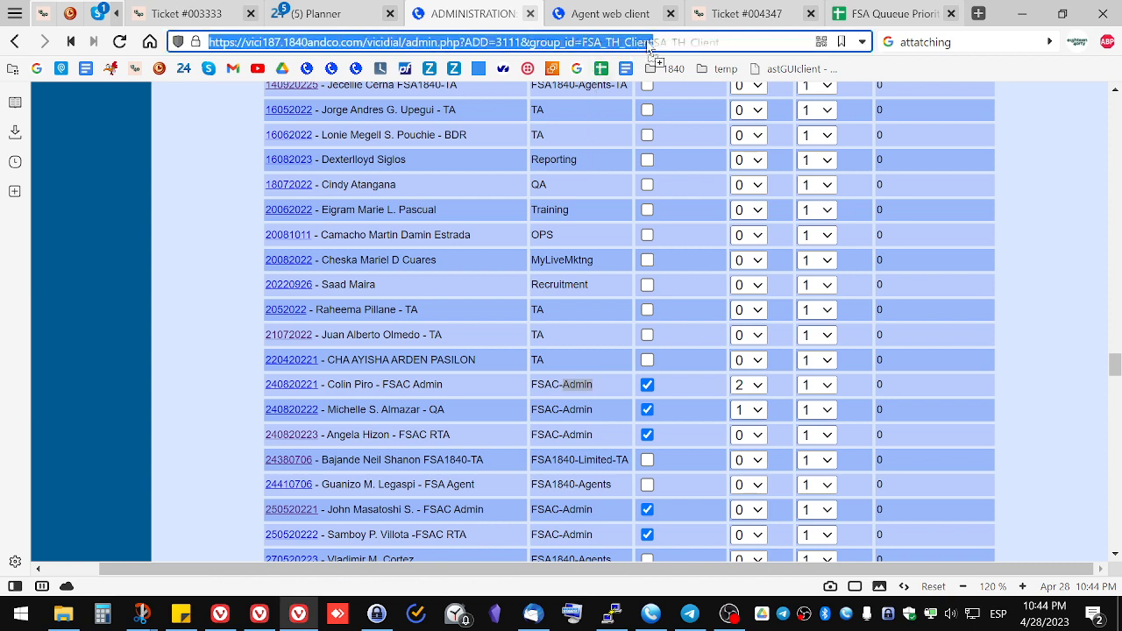
{"action": "left_click", "coordinate": [663, 42]}
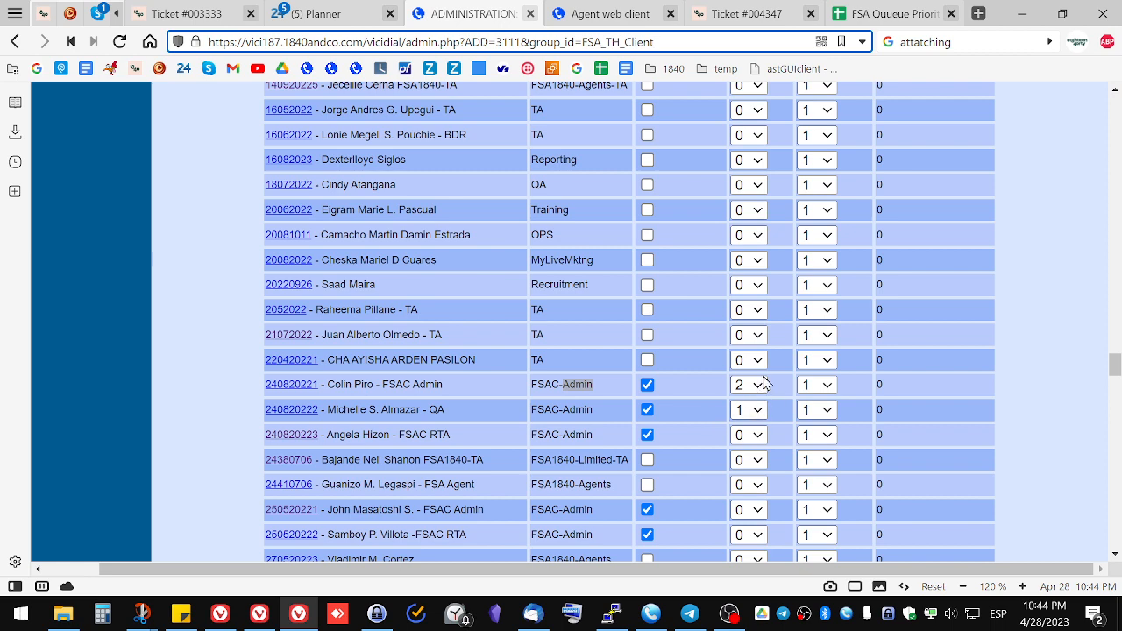
{"action": "left_click", "coordinate": [868, 9]}
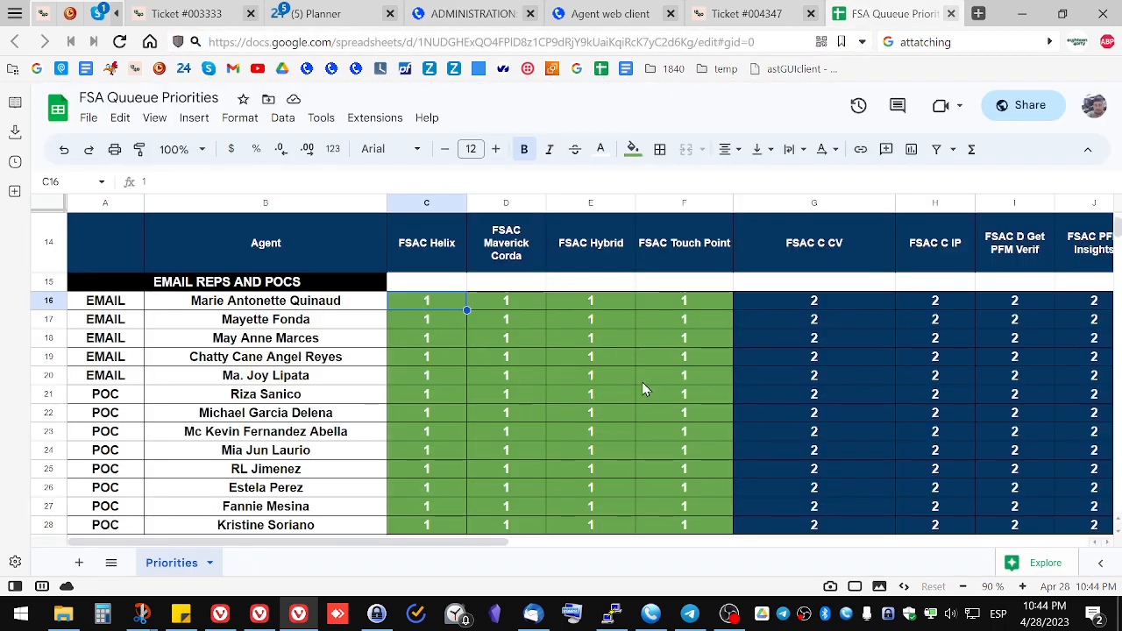
Step: Return to the in-group page, reload it and scroll back up through its settings
{"action": "left_click", "coordinate": [473, 14]}
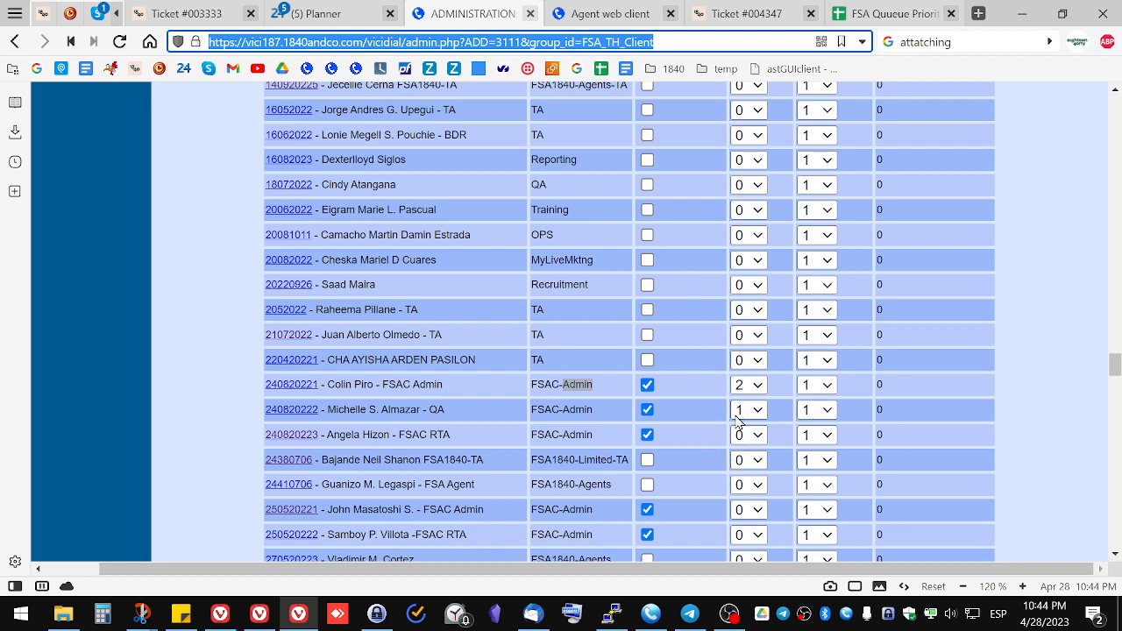
{"action": "key", "text": "Return"}
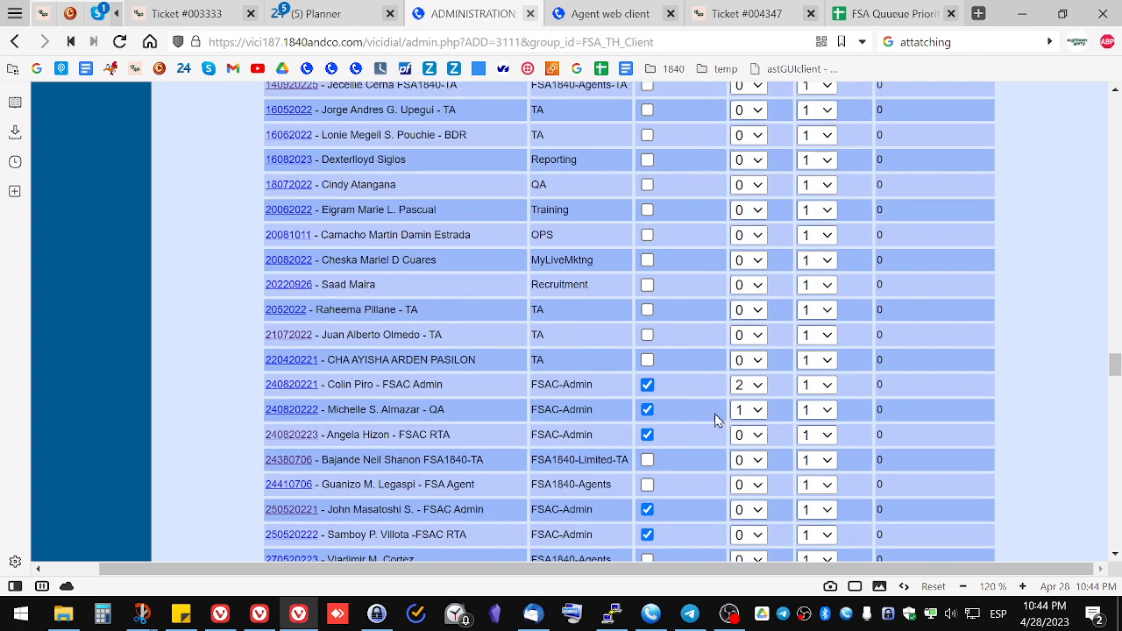
{"action": "scroll", "coordinate": [728, 429], "scroll_direction": "up", "scroll_amount": 15}
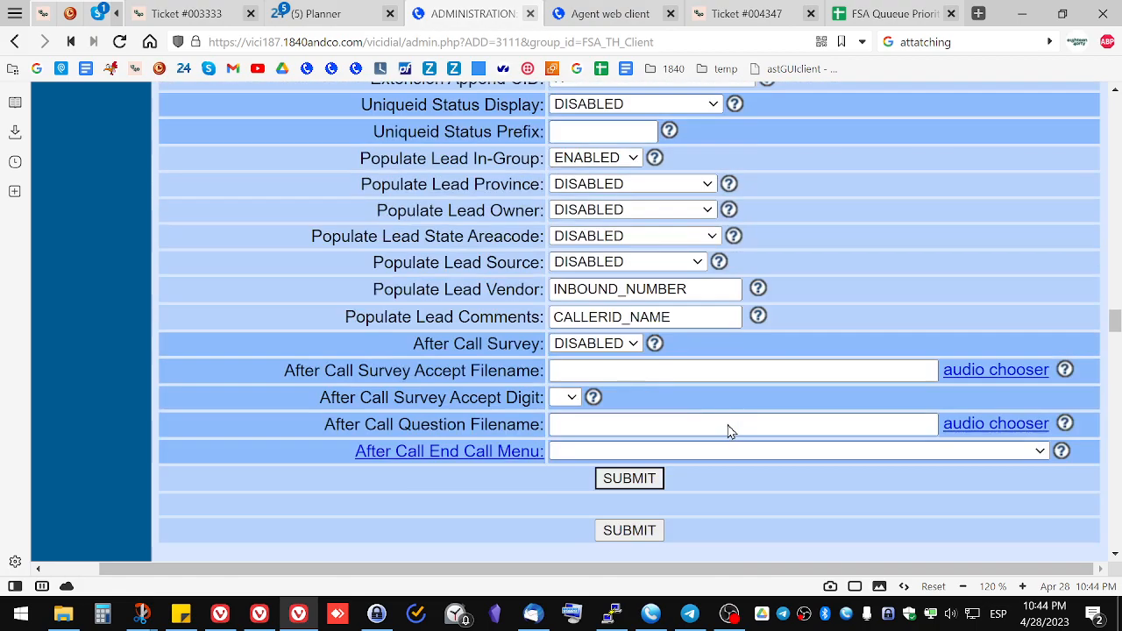
{"action": "scroll", "coordinate": [728, 430], "scroll_direction": "up", "scroll_amount": 20}
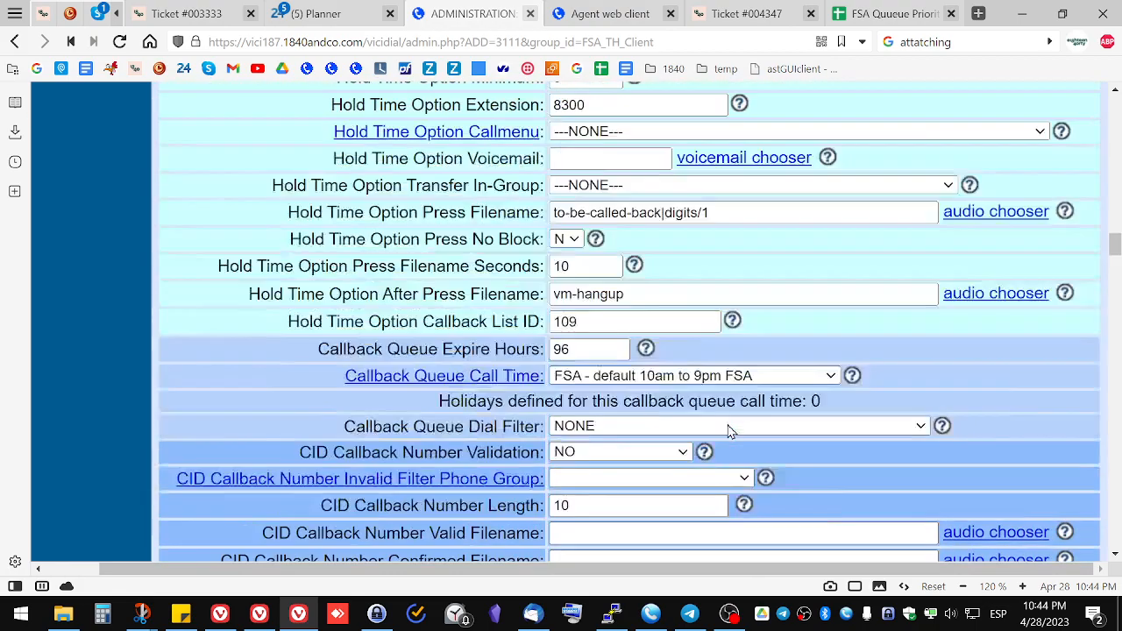
{"action": "scroll", "coordinate": [728, 430], "scroll_direction": "up", "scroll_amount": 15}
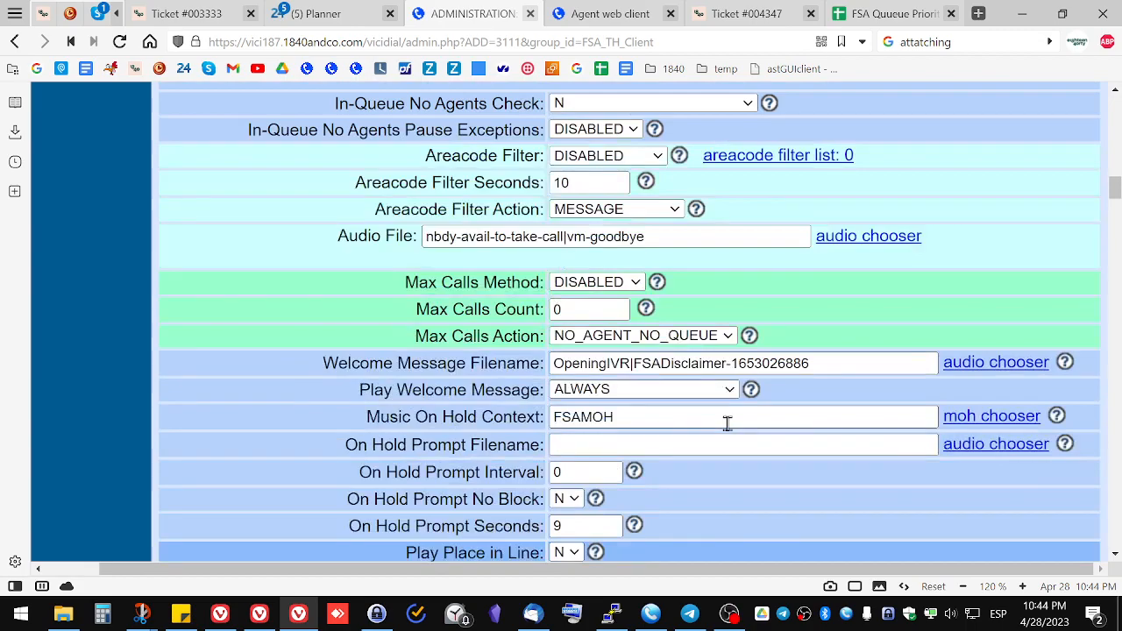
Step: Set the in-group's Next Agent Call method to campaign_rank
{"action": "scroll", "coordinate": [728, 425], "scroll_direction": "up", "scroll_amount": 10}
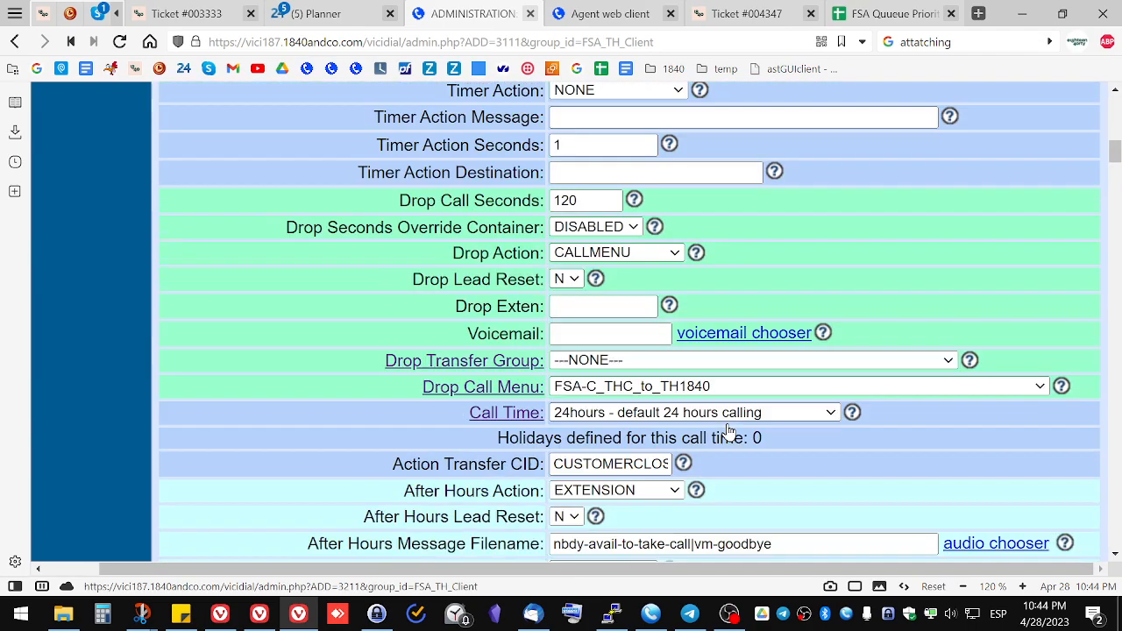
{"action": "scroll", "coordinate": [728, 430], "scroll_direction": "up", "scroll_amount": 12}
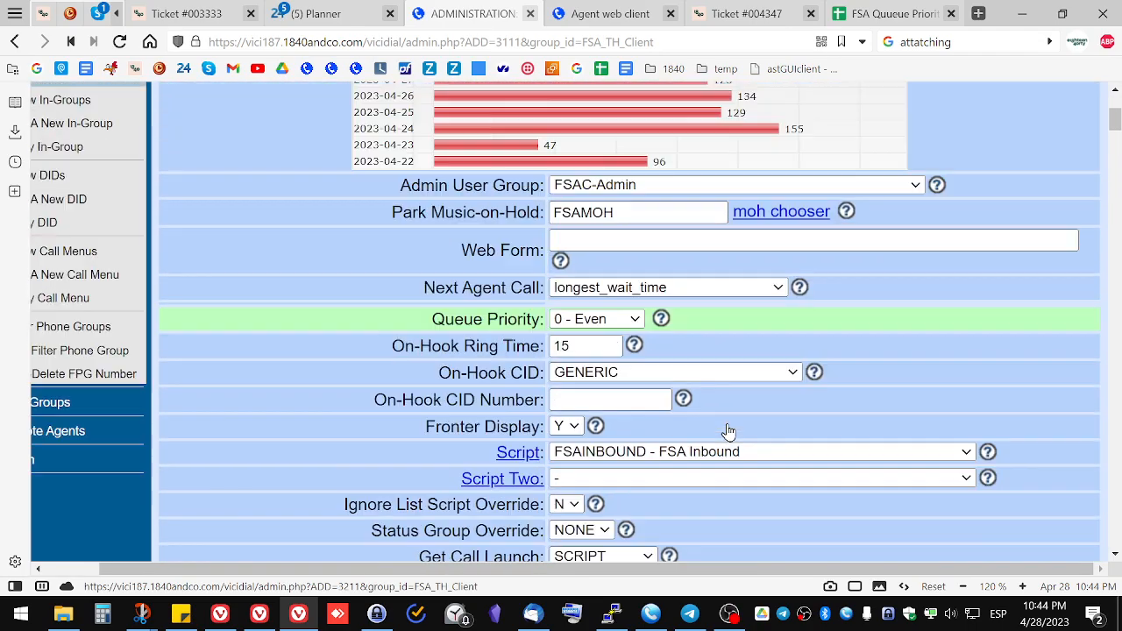
{"action": "scroll", "coordinate": [699, 400], "scroll_direction": "up", "scroll_amount": 1}
{"action": "triple_click", "coordinate": [436, 379]}
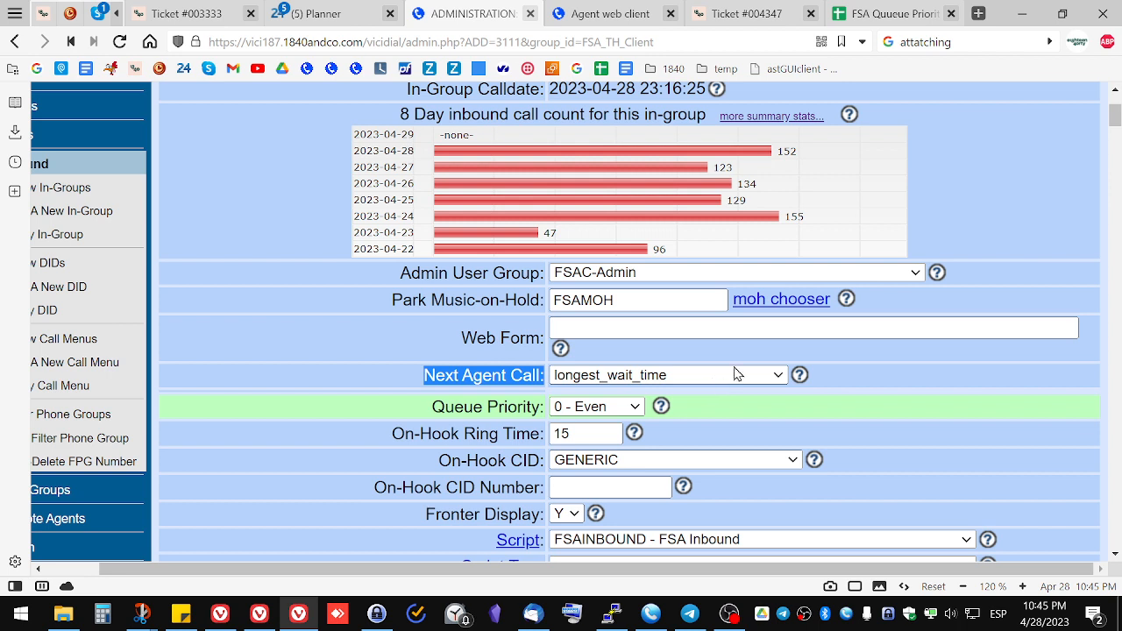
{"action": "left_click", "coordinate": [844, 378]}
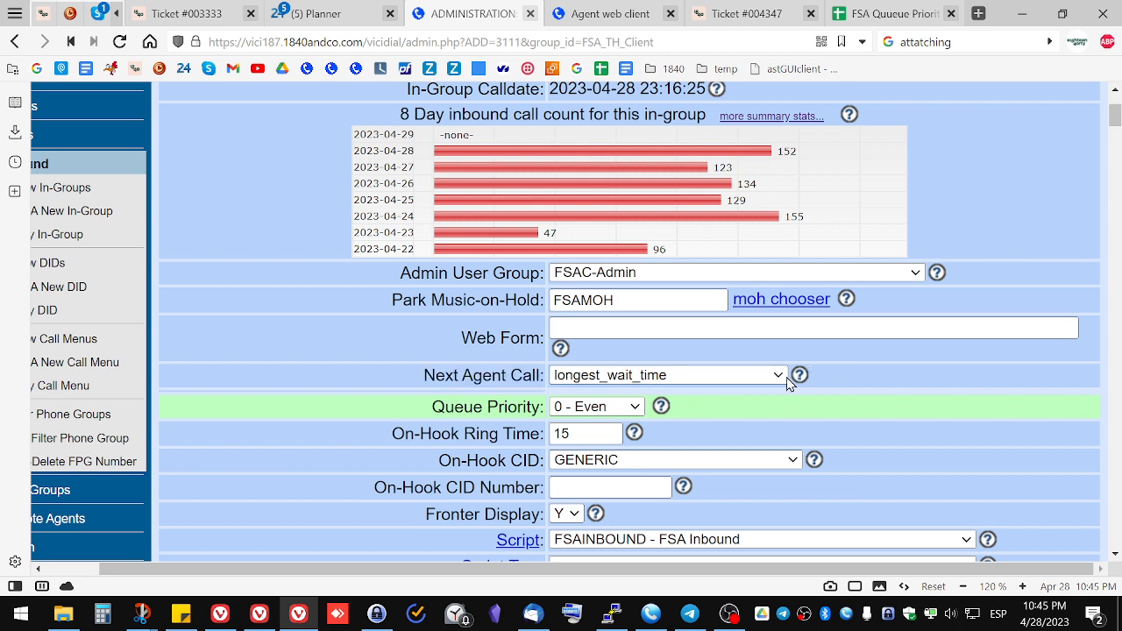
{"action": "left_click", "coordinate": [731, 386]}
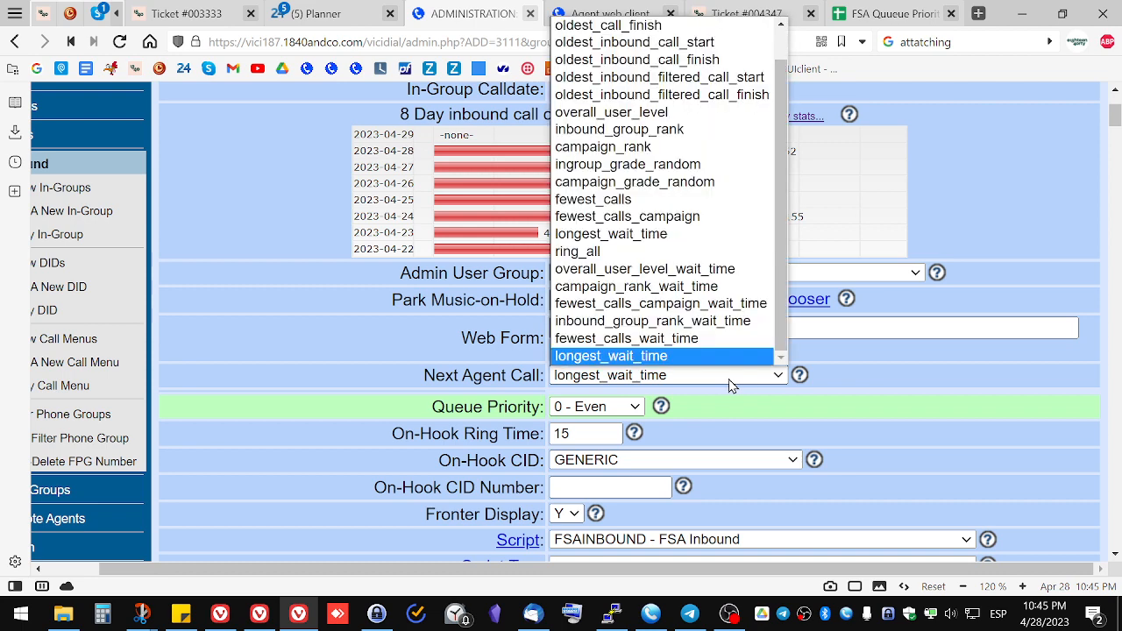
{"action": "left_click", "coordinate": [658, 149]}
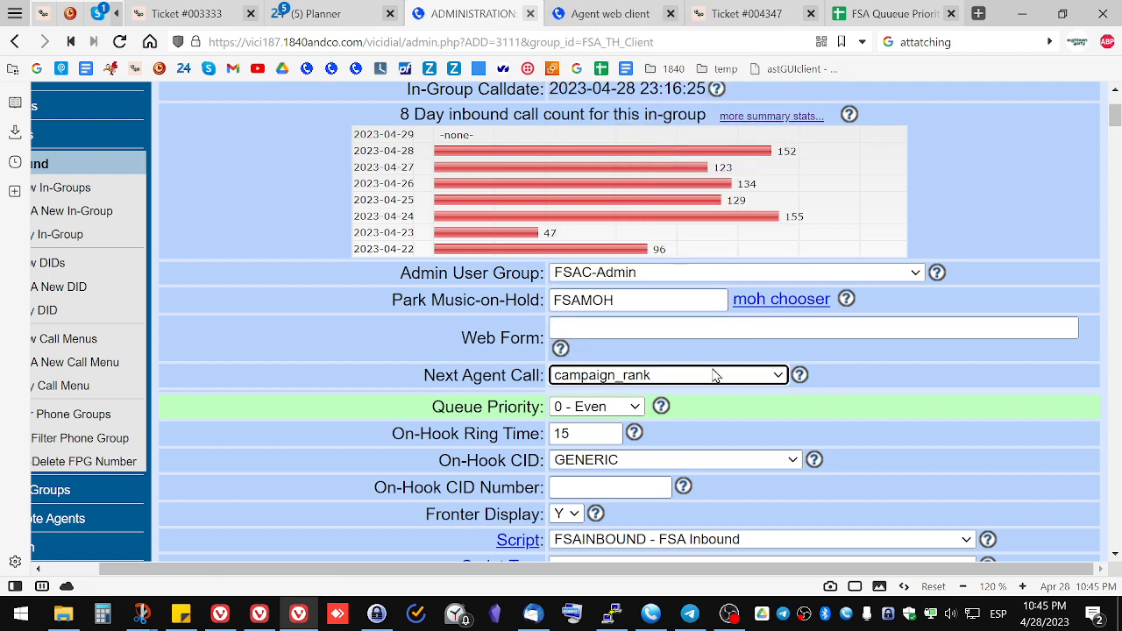
Step: Review the agent ranks list and the available Next Agent Call options without changing them
{"action": "left_click", "coordinate": [839, 417]}
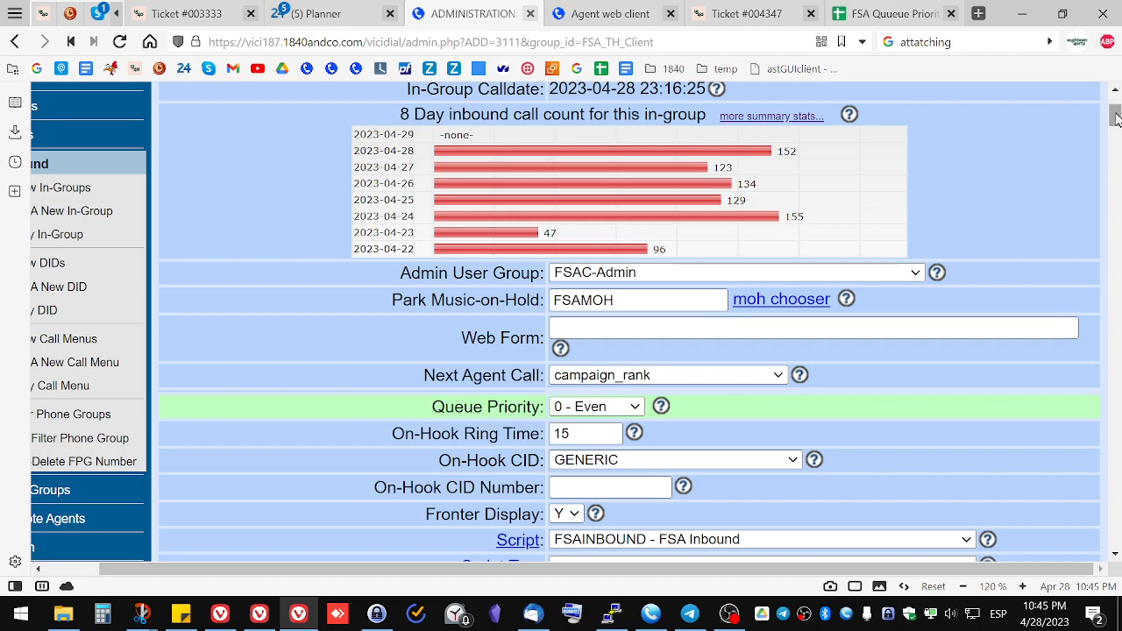
{"action": "left_click_drag", "start_coordinate": [1115, 115], "coordinate": [1112, 369]}
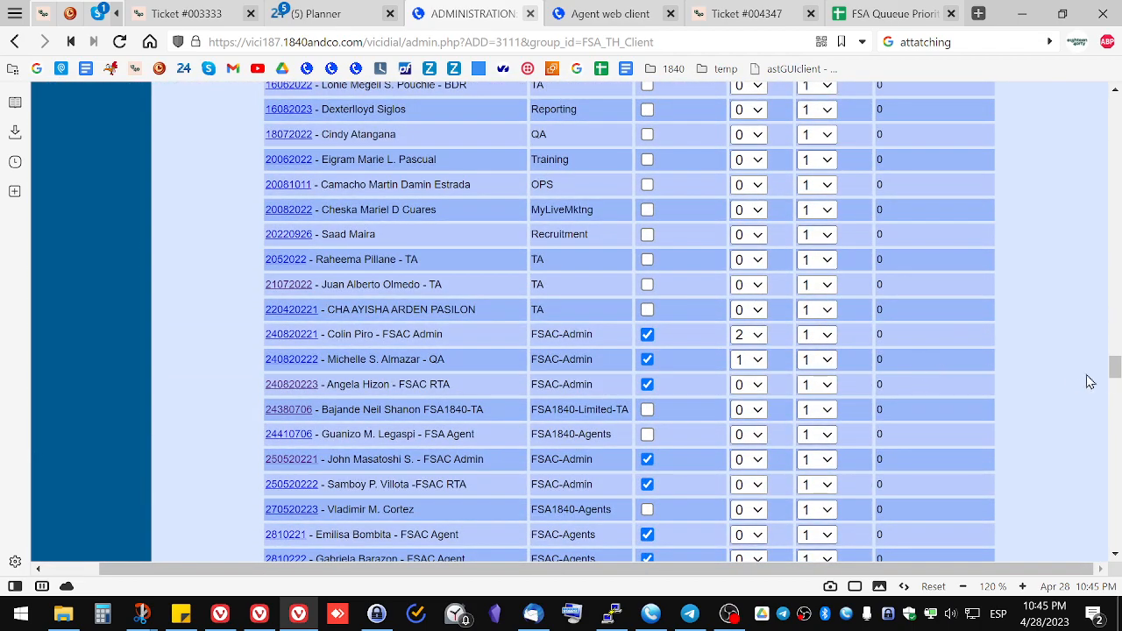
{"action": "left_click_drag", "start_coordinate": [1114, 372], "coordinate": [1113, 128]}
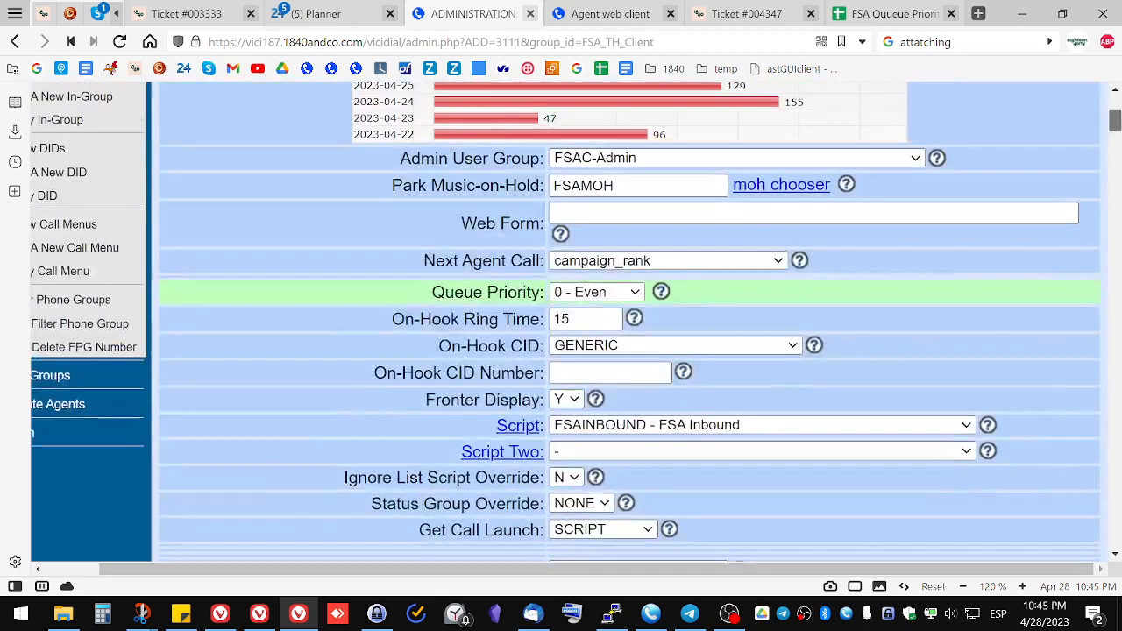
{"action": "left_click", "coordinate": [756, 267]}
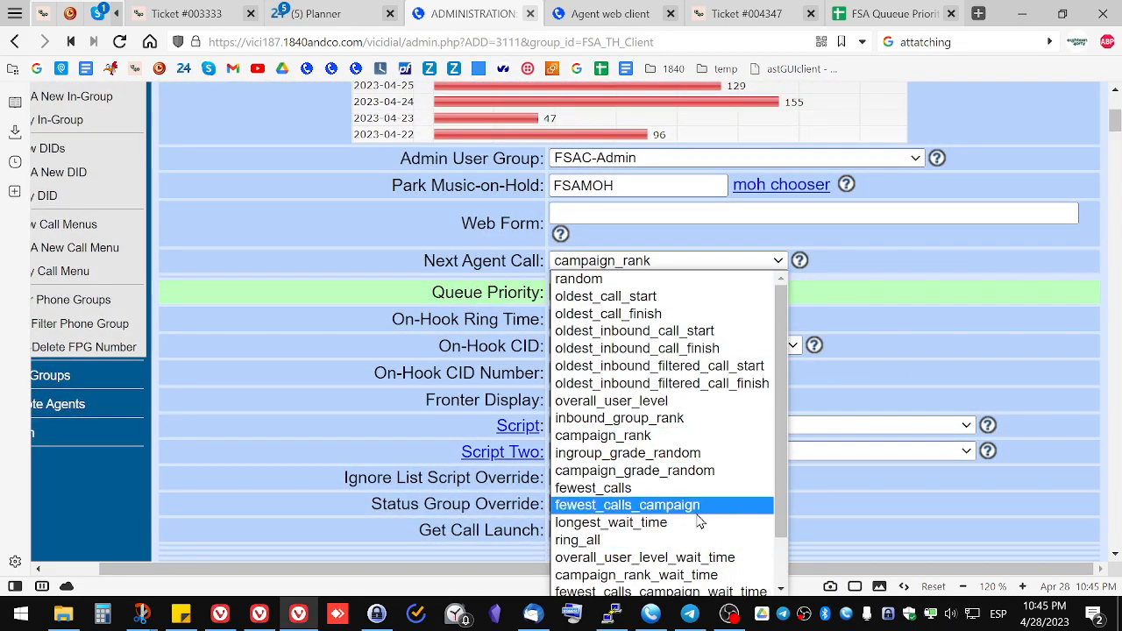
{"action": "left_click", "coordinate": [890, 376]}
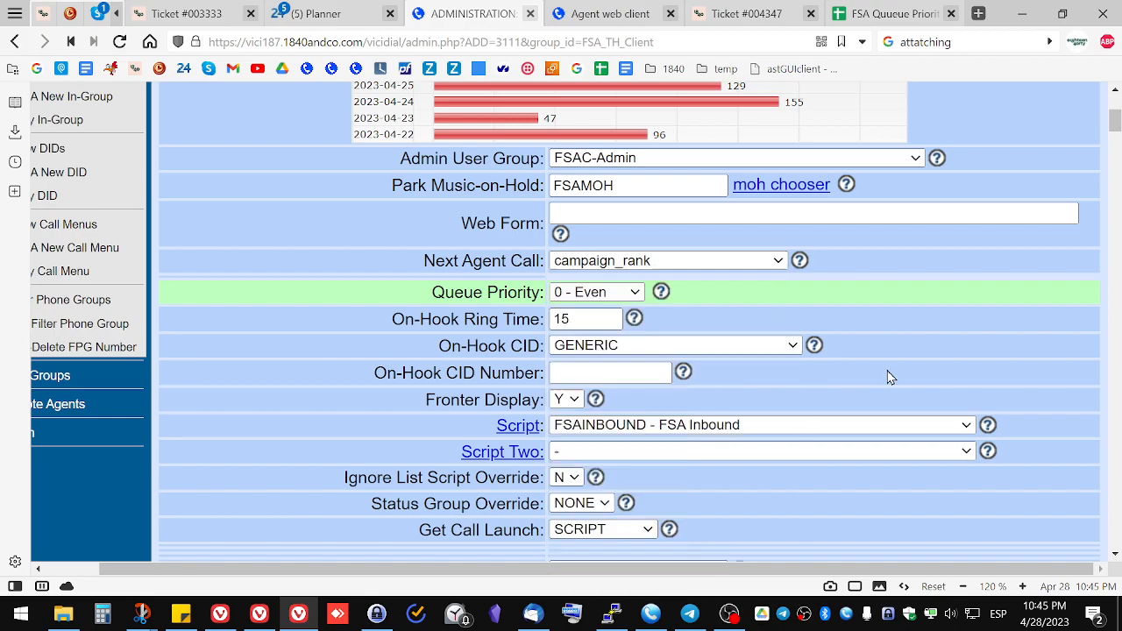
{"action": "left_click_drag", "start_coordinate": [1118, 132], "coordinate": [1116, 375]}
Step: Switch to the FSA Queue Priorities spreadsheet and review its agent priority columns
{"action": "left_click", "coordinate": [869, 13]}
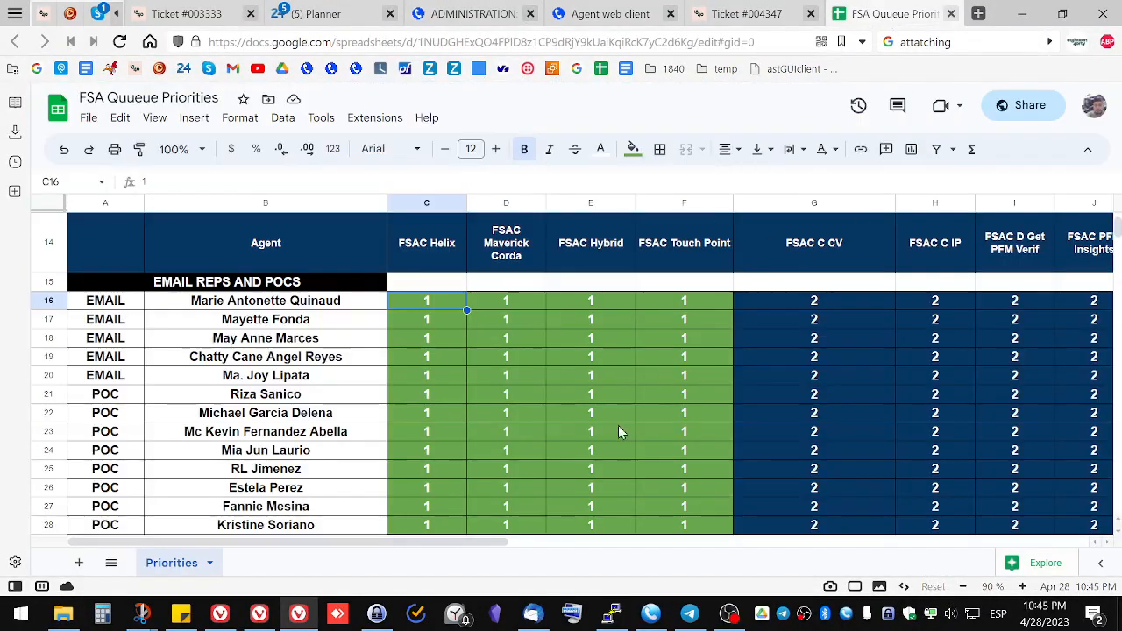
{"action": "scroll", "coordinate": [648, 394], "scroll_direction": "down", "scroll_amount": 2}
{"action": "scroll", "coordinate": [675, 409], "scroll_direction": "up", "scroll_amount": 3}
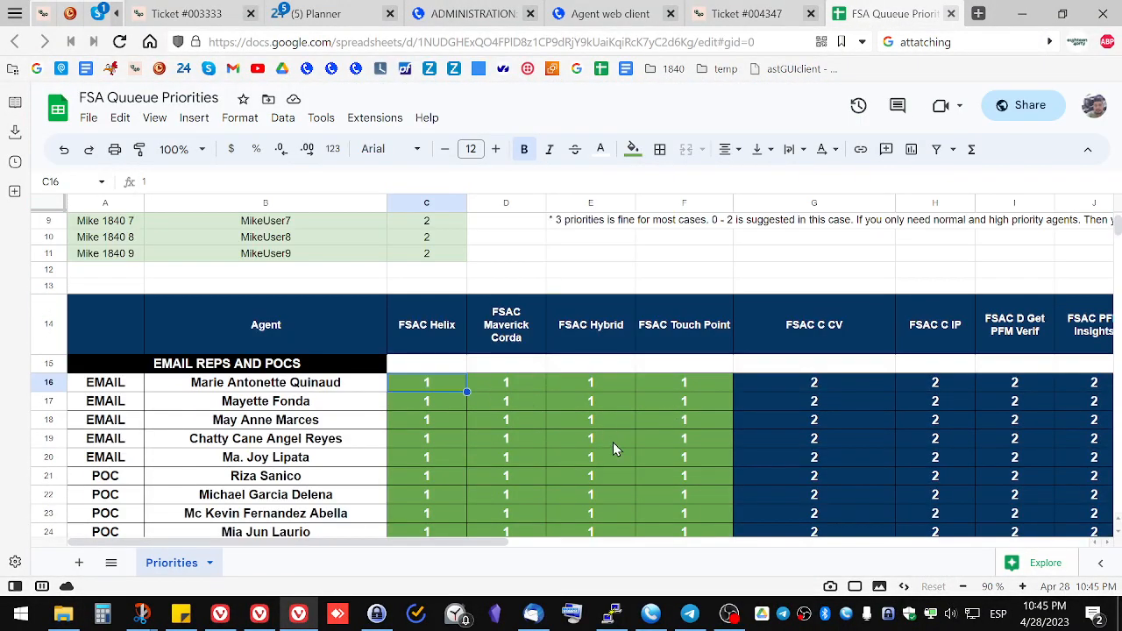
{"action": "scroll", "coordinate": [618, 444], "scroll_direction": "down", "scroll_amount": 3}
Step: Inspect the first FSAC Admin agent's rank selector and compare it with the spreadsheet priorities
{"action": "left_click", "coordinate": [467, 13]}
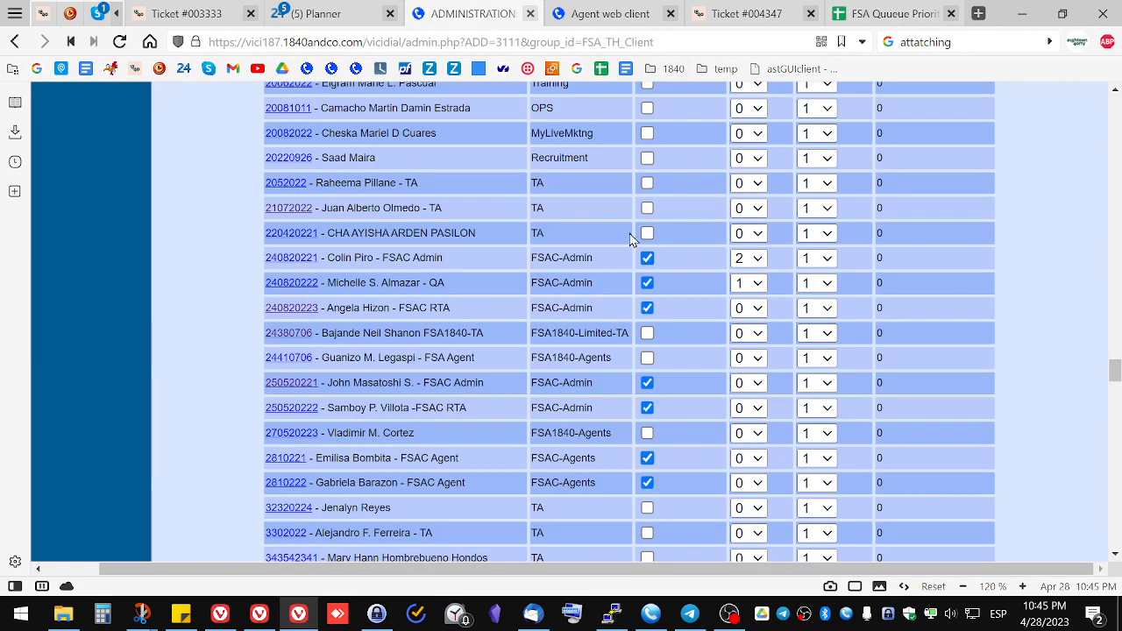
{"action": "left_click", "coordinate": [758, 259]}
{"action": "left_click", "coordinate": [757, 260]}
{"action": "left_click", "coordinate": [757, 259]}
{"action": "left_click", "coordinate": [757, 261]}
{"action": "left_click", "coordinate": [886, 13]}
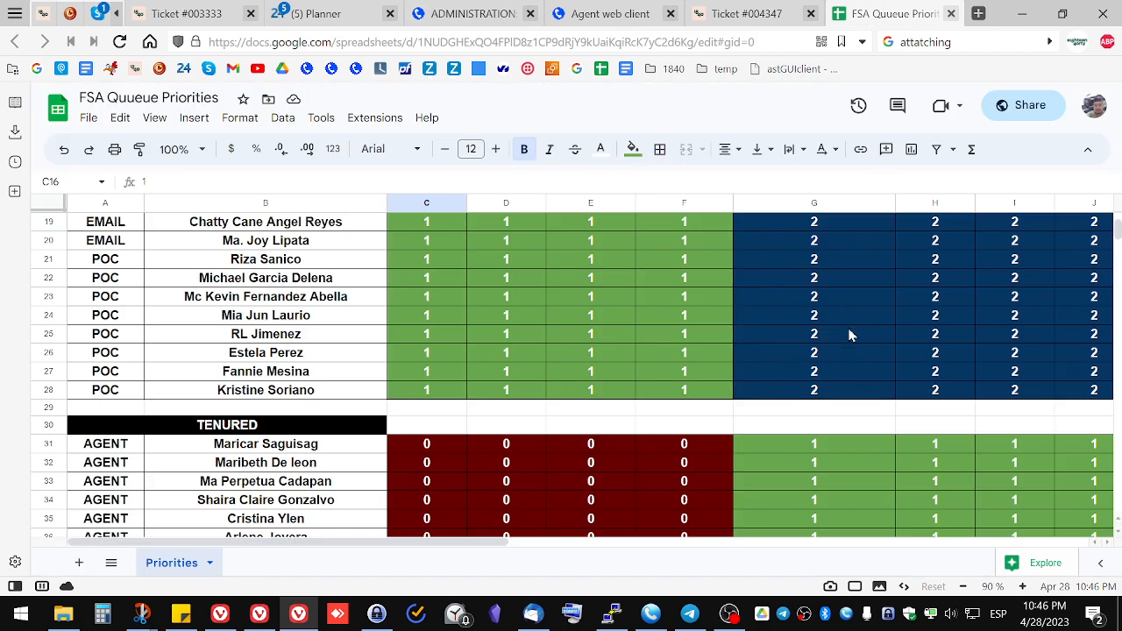
{"action": "left_click", "coordinate": [473, 14]}
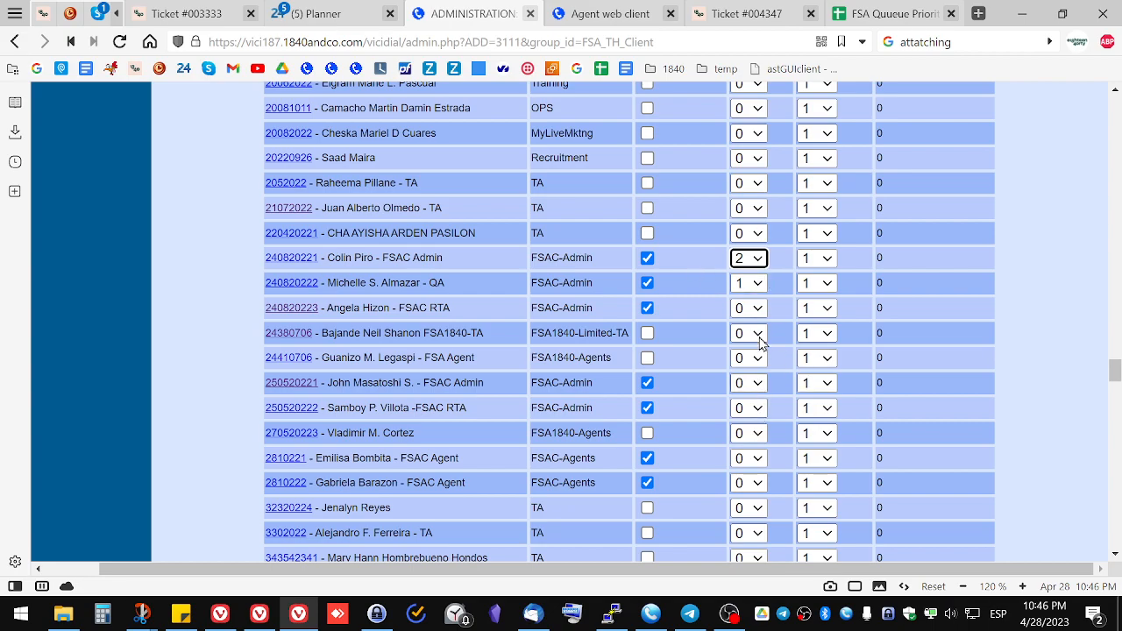
Step: Switch the Next Agent Call method to longest_wait_time and back to campaign_rank
{"action": "left_click_drag", "start_coordinate": [1118, 379], "coordinate": [1116, 125]}
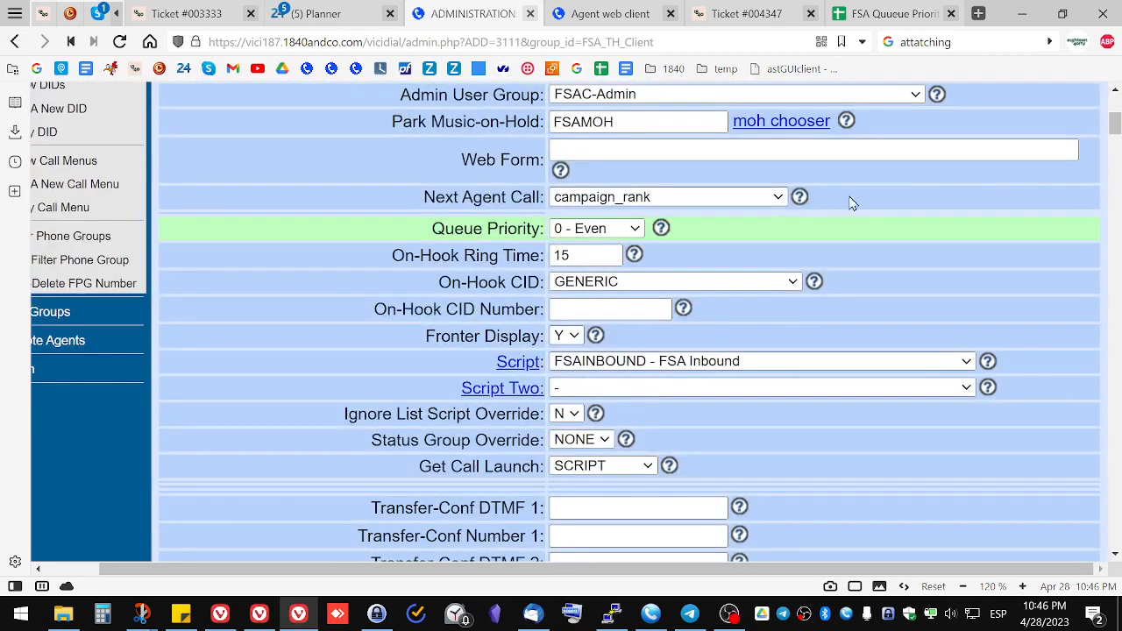
{"action": "scroll", "coordinate": [833, 277], "scroll_direction": "up", "scroll_amount": 2}
{"action": "left_click", "coordinate": [643, 377]}
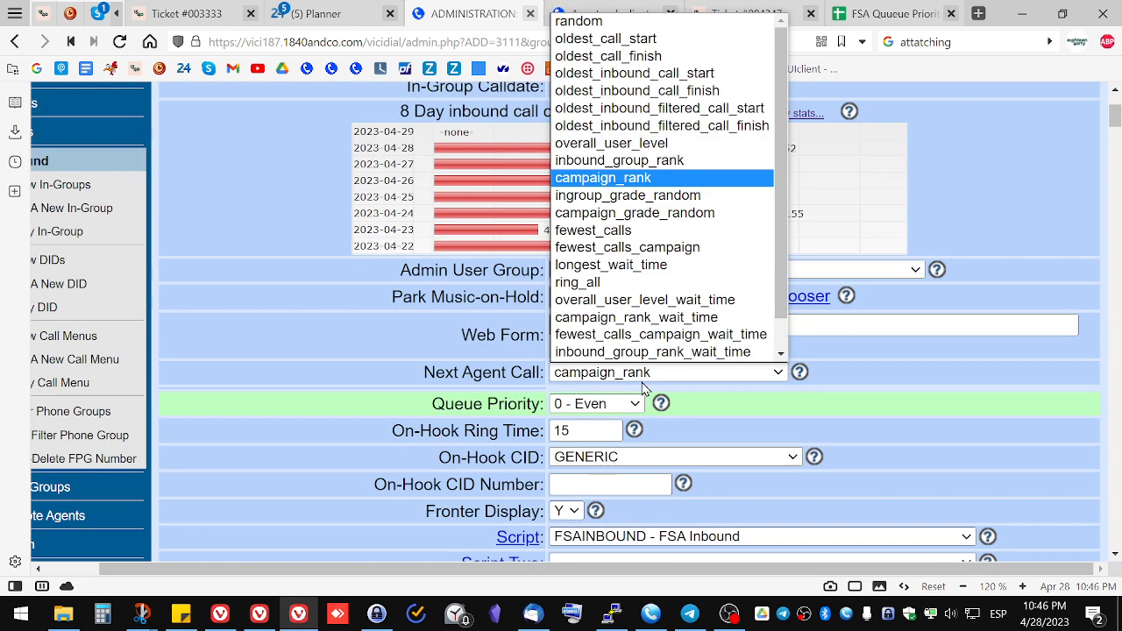
{"action": "left_click", "coordinate": [646, 377]}
{"action": "left_click", "coordinate": [646, 377]}
{"action": "scroll", "coordinate": [658, 305], "scroll_direction": "down", "scroll_amount": 1}
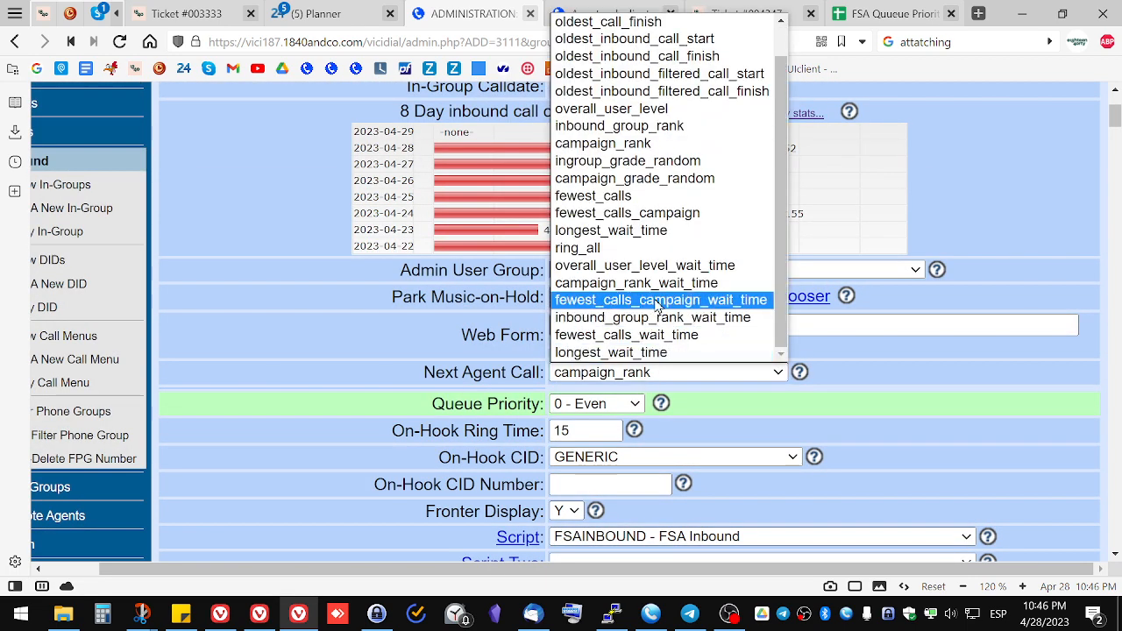
{"action": "left_click", "coordinate": [660, 232]}
{"action": "left_click", "coordinate": [762, 372]}
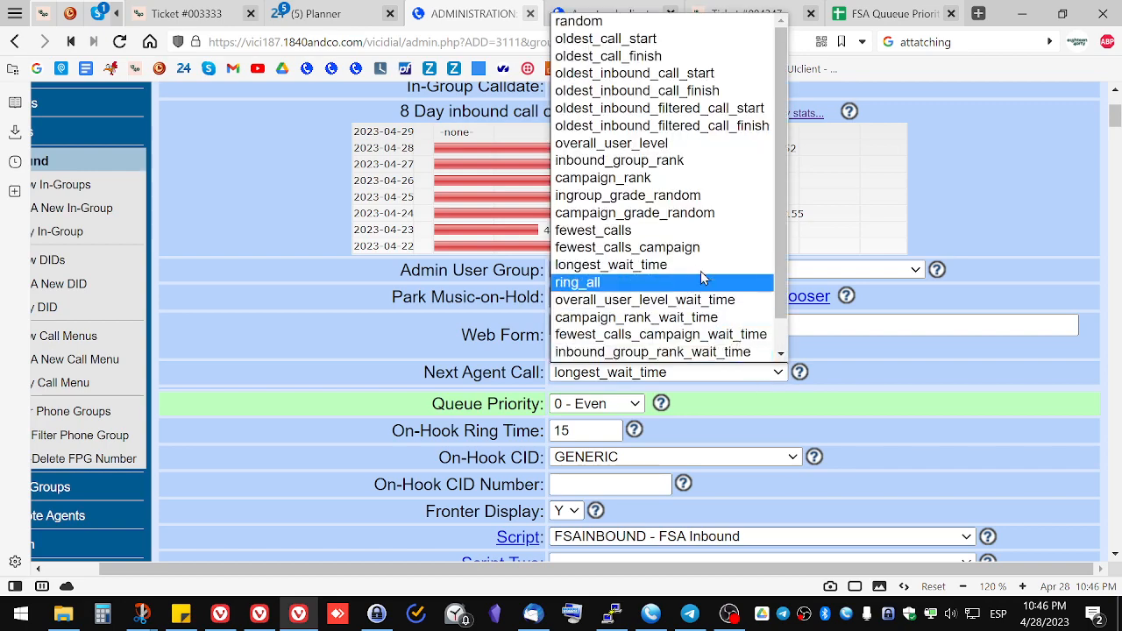
{"action": "left_click", "coordinate": [684, 179]}
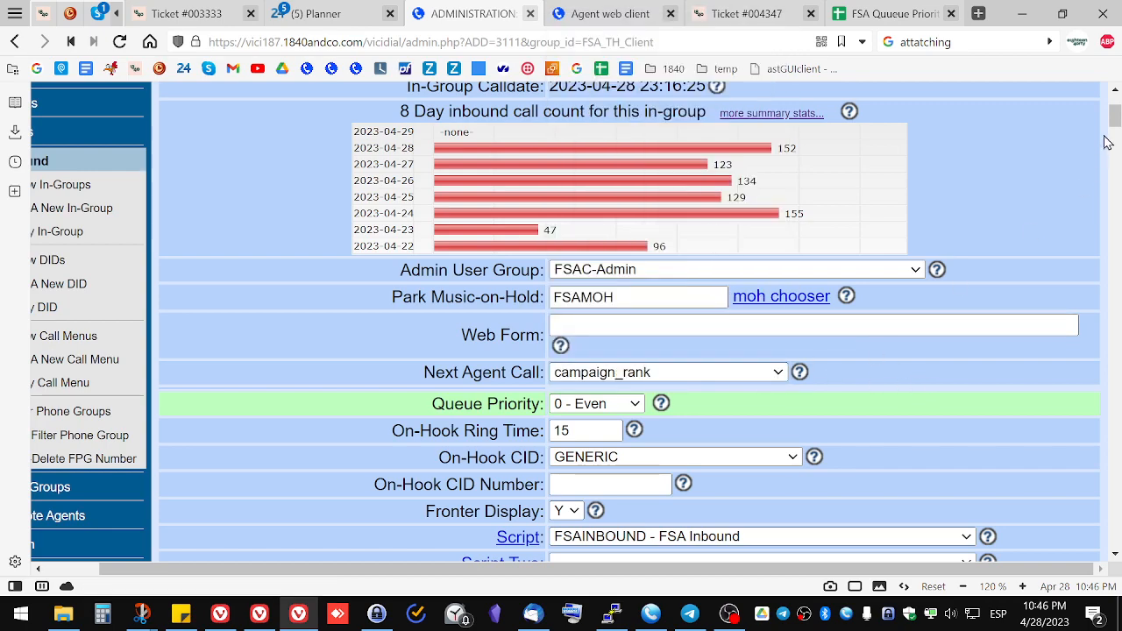
Step: Compare the in-group agent ranks with the spreadsheet priorities again and return to the top of the in-group page
{"action": "left_click_drag", "start_coordinate": [1114, 118], "coordinate": [1115, 370]}
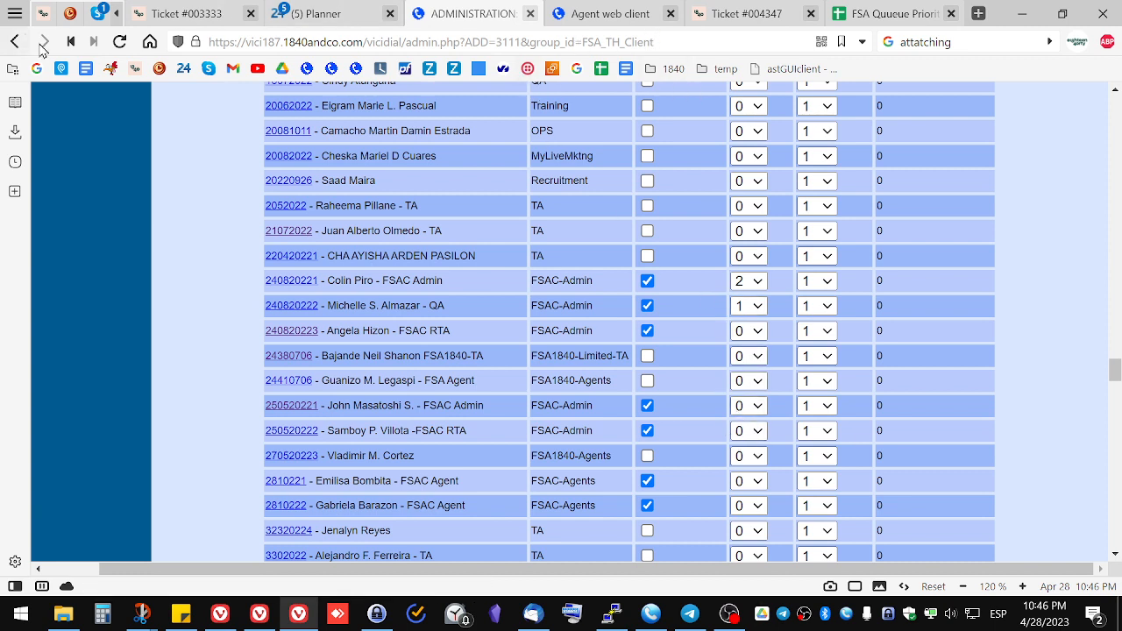
{"action": "left_click", "coordinate": [890, 13]}
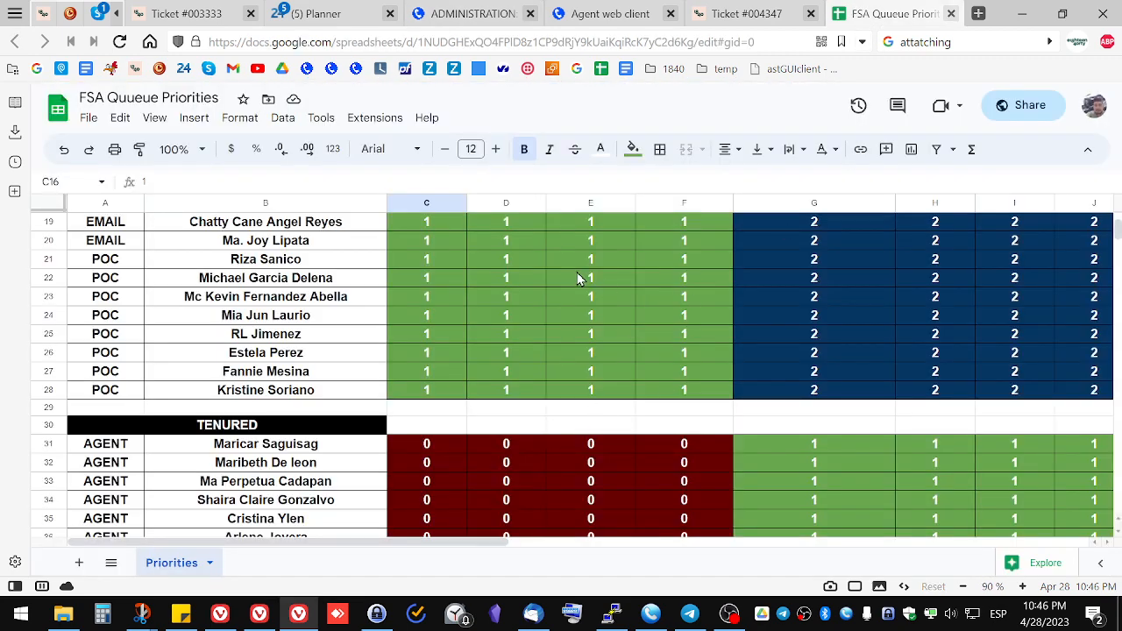
{"action": "left_click", "coordinate": [465, 13]}
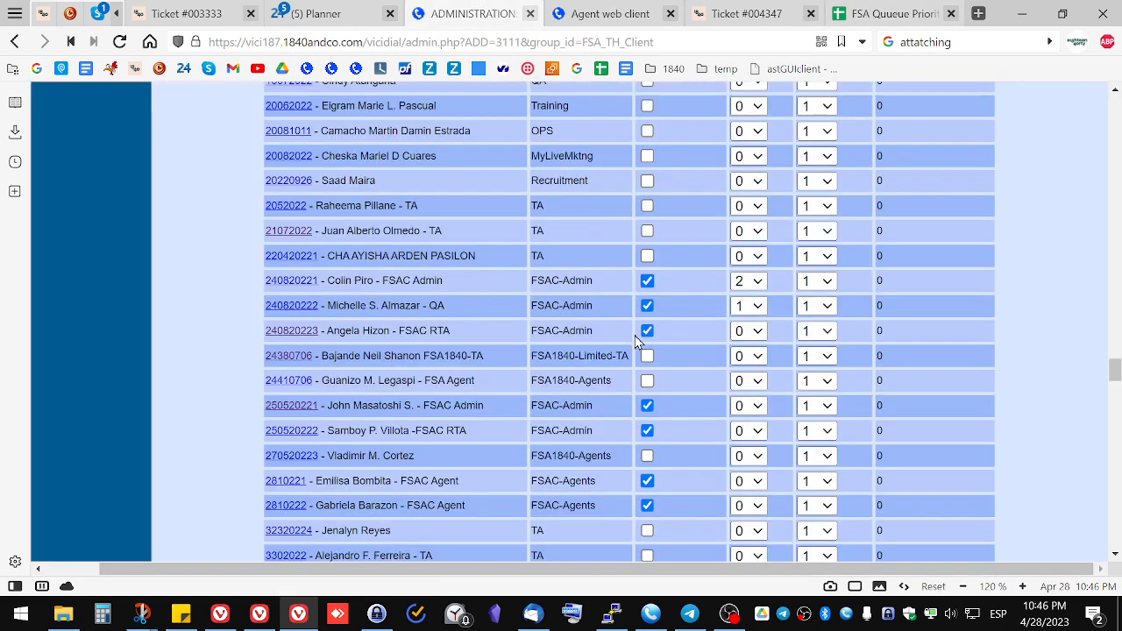
{"action": "scroll", "coordinate": [646, 359], "scroll_direction": "up", "scroll_amount": 4}
{"action": "scroll", "coordinate": [649, 364], "scroll_direction": "down", "scroll_amount": 4}
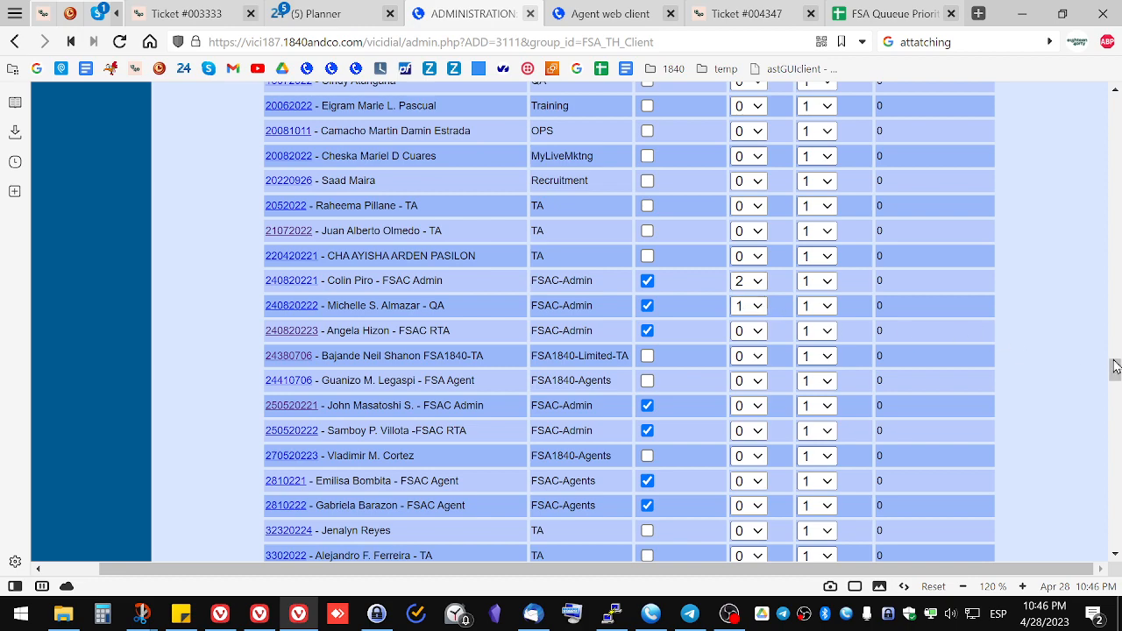
{"action": "left_click_drag", "start_coordinate": [1116, 370], "coordinate": [1116, 107]}
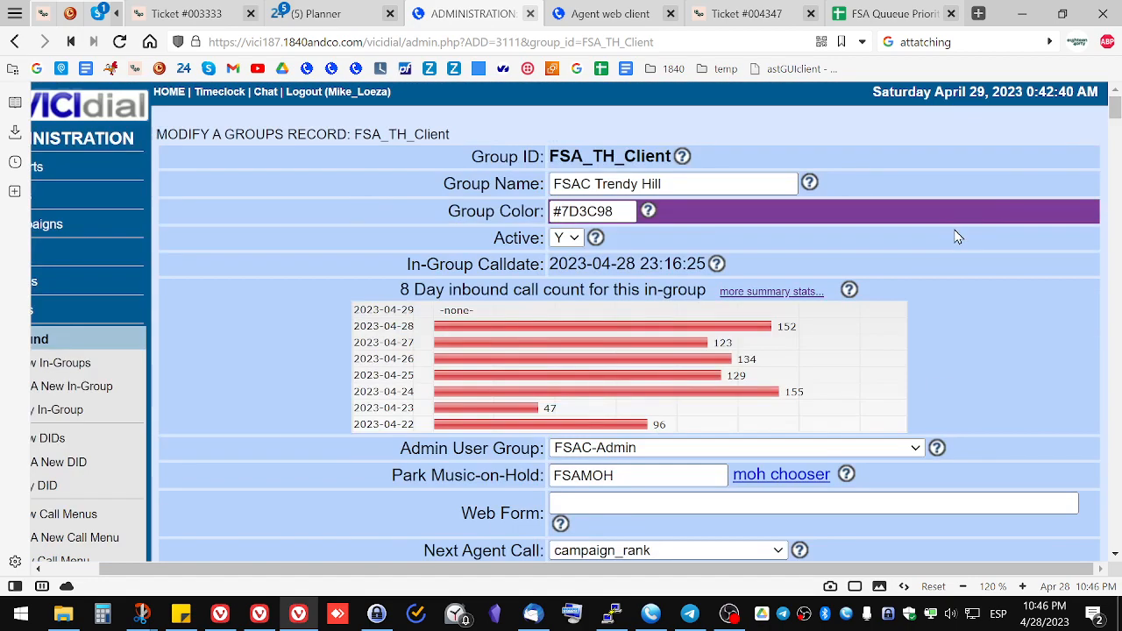
Step: Scroll down through the in-group settings to review them
{"action": "scroll", "coordinate": [974, 256], "scroll_direction": "down", "scroll_amount": 4}
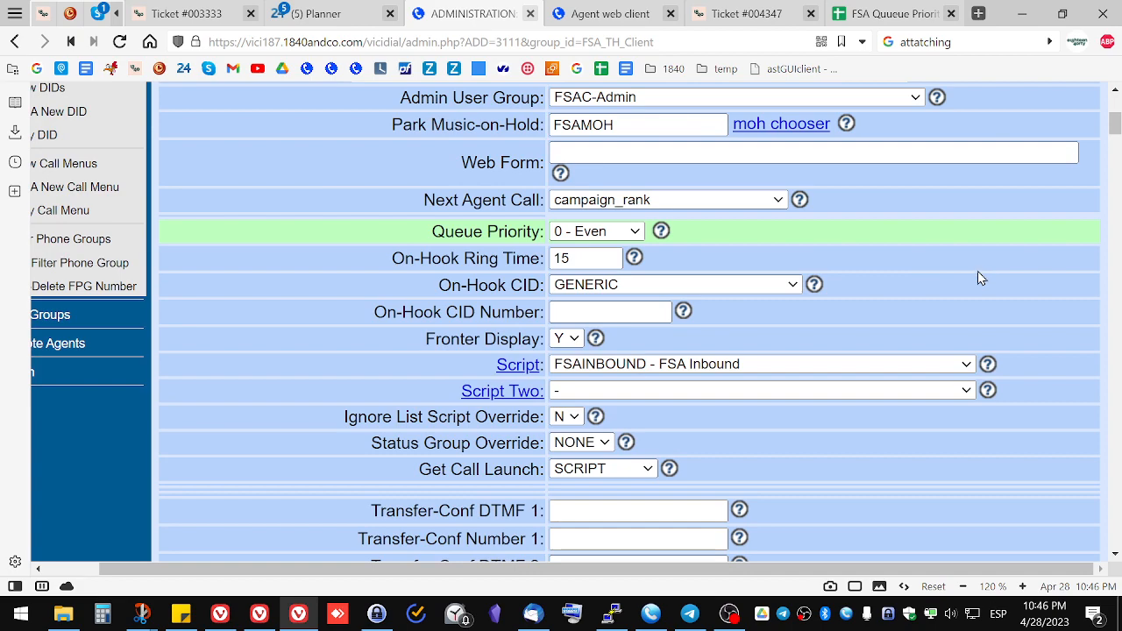
{"action": "scroll", "coordinate": [981, 278], "scroll_direction": "up", "scroll_amount": 3}
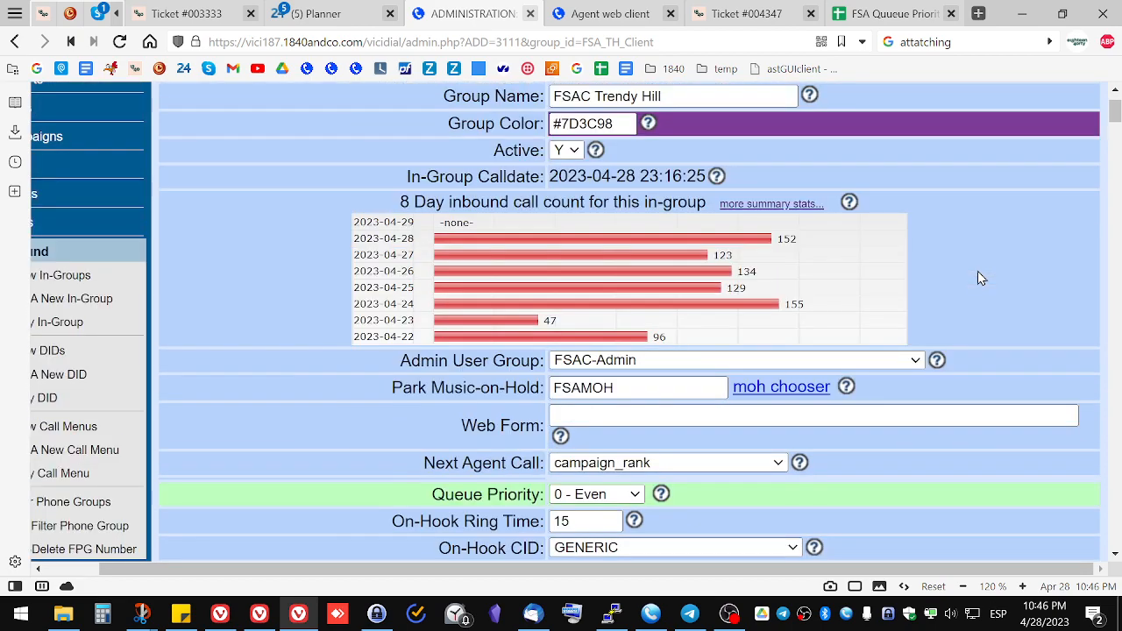
{"action": "scroll", "coordinate": [978, 275], "scroll_direction": "down", "scroll_amount": 3}
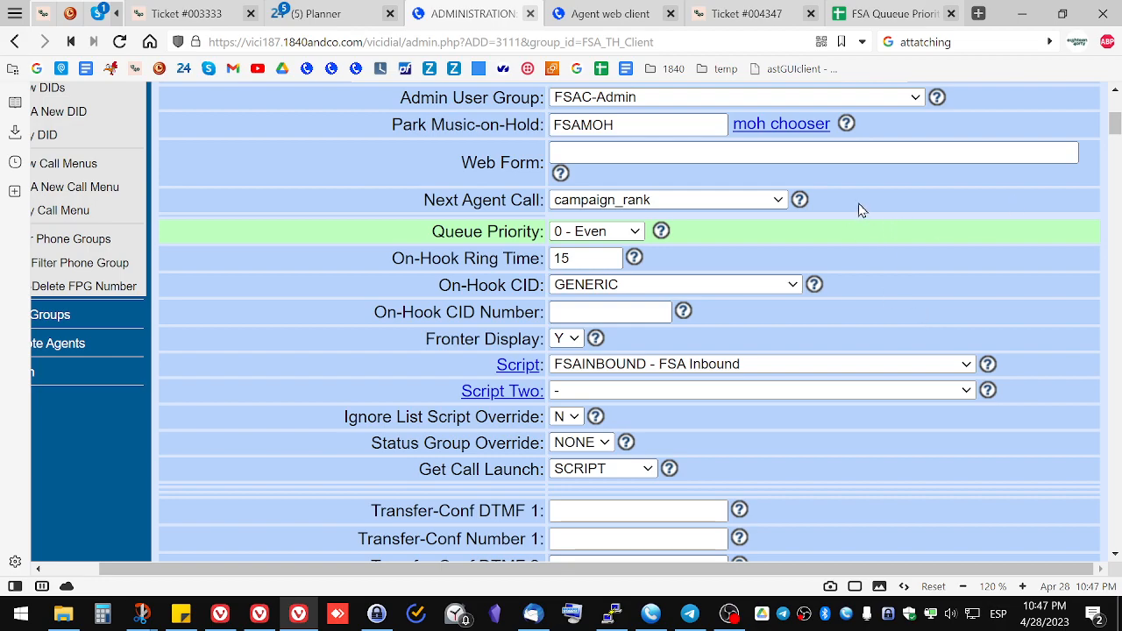
{"action": "scroll", "coordinate": [894, 220], "scroll_direction": "down", "scroll_amount": 20}
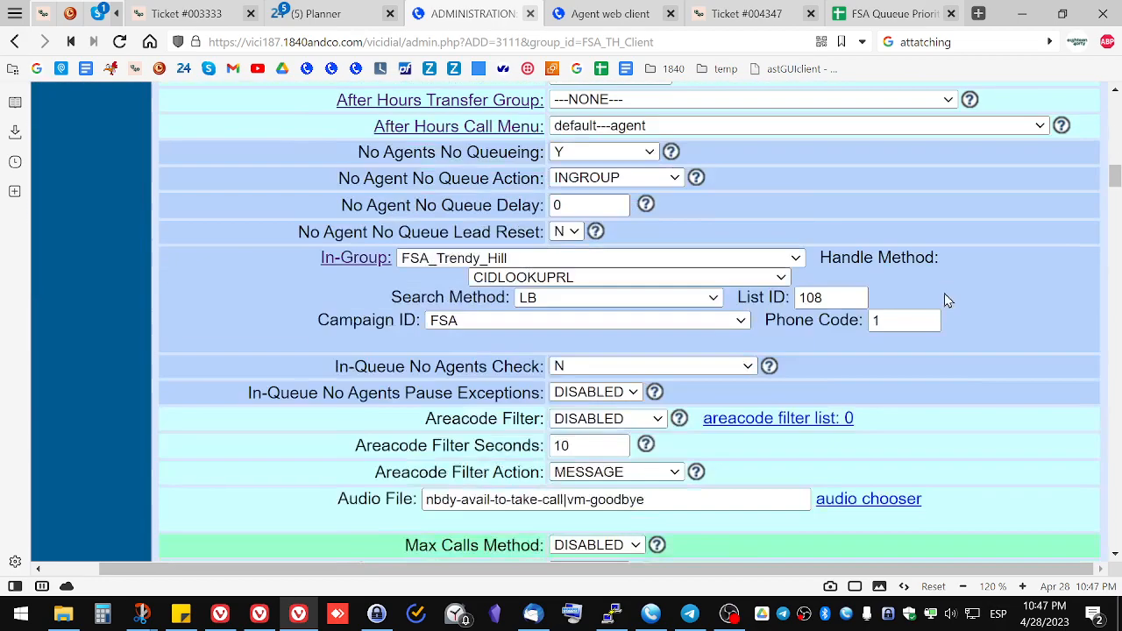
{"action": "scroll", "coordinate": [944, 299], "scroll_direction": "down", "scroll_amount": 20}
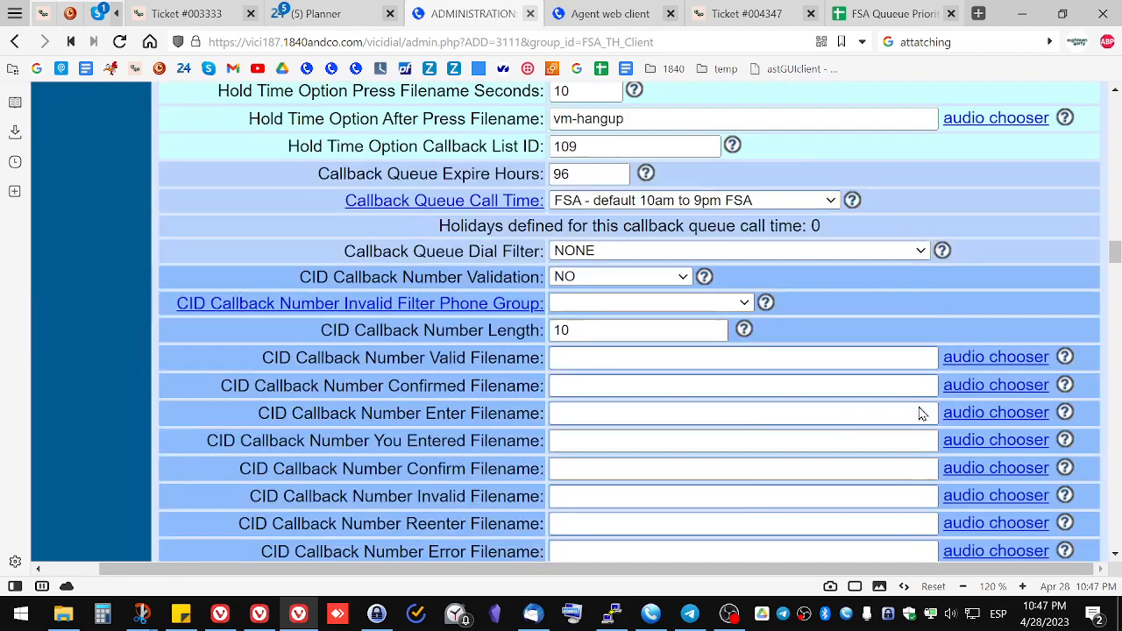
{"action": "scroll", "coordinate": [921, 412], "scroll_direction": "down", "scroll_amount": 5}
{"action": "scroll", "coordinate": [920, 411], "scroll_direction": "down", "scroll_amount": 5}
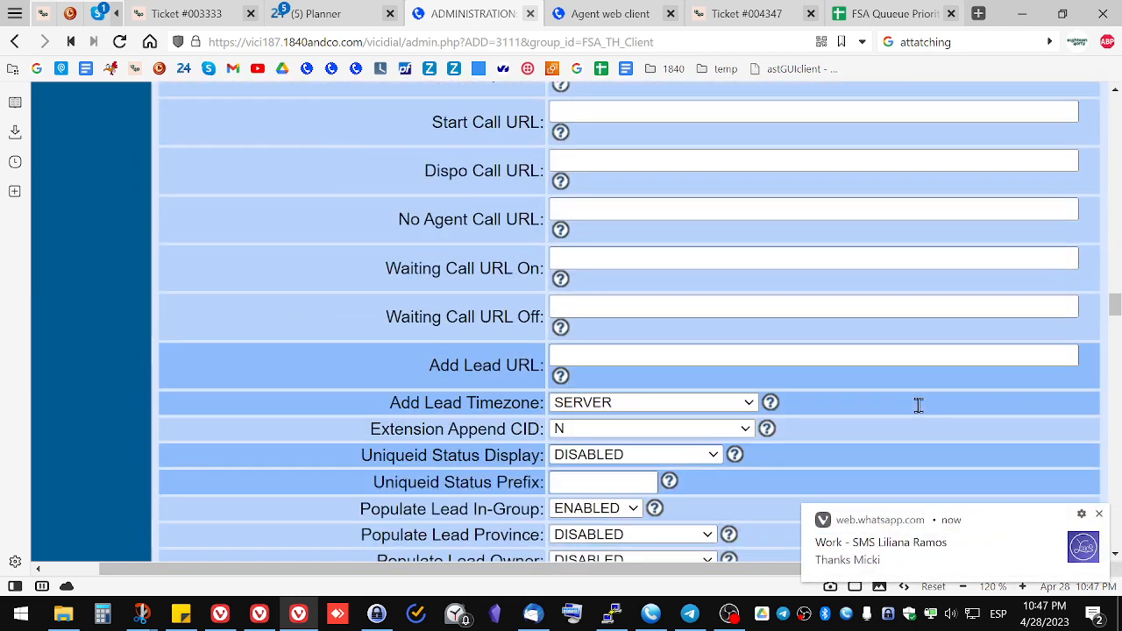